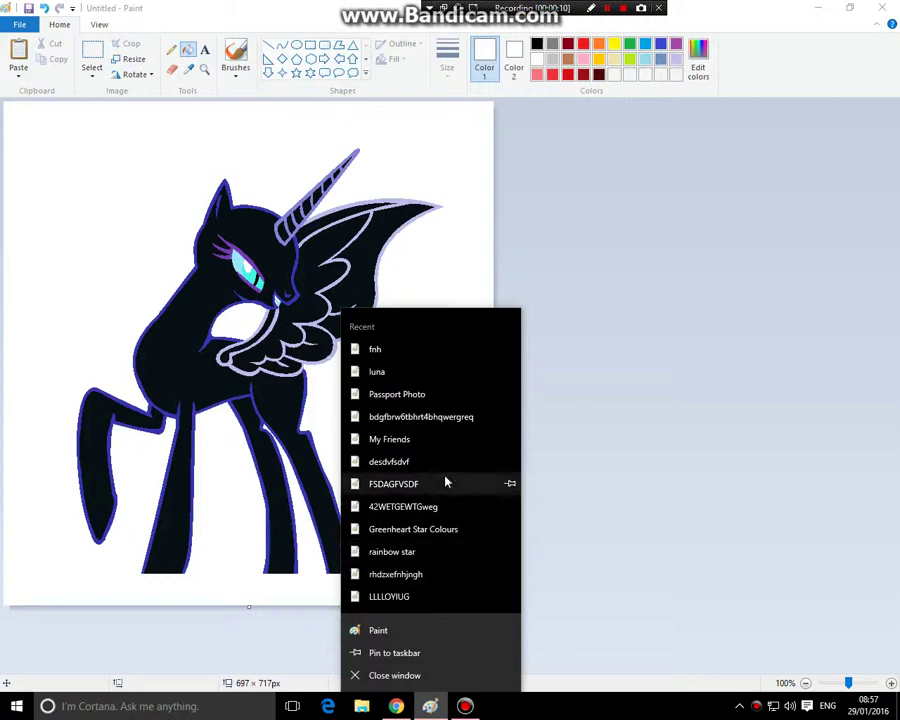
Open the recent picture bdgfbrw6tbhrt4bhqwergreq, close it, and open 42WETGEWTGweg from the recent files.
click(430, 416)
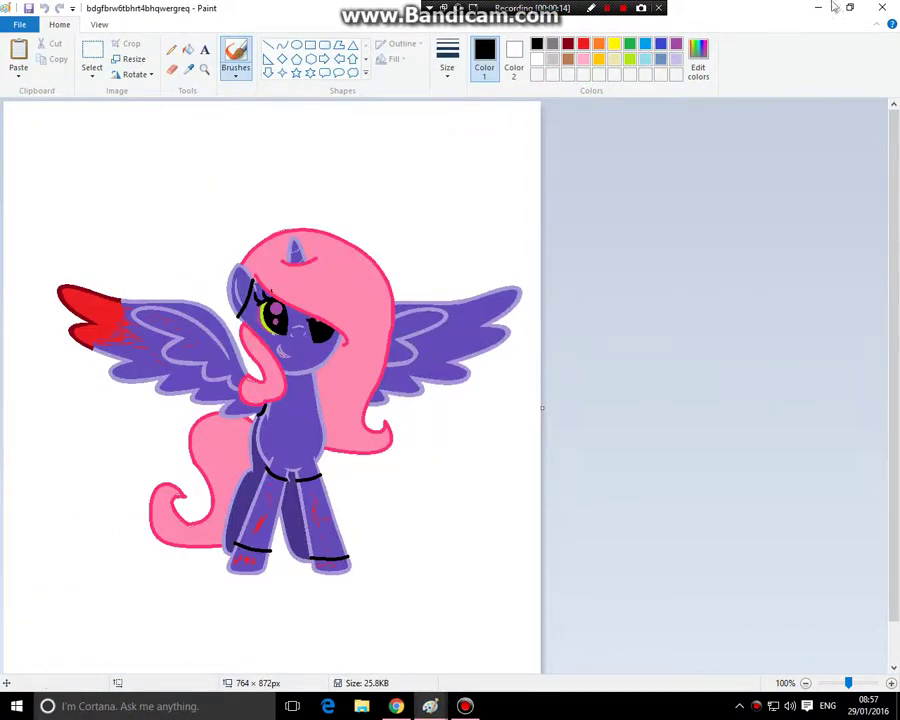
click(877, 7)
right_click(426, 704)
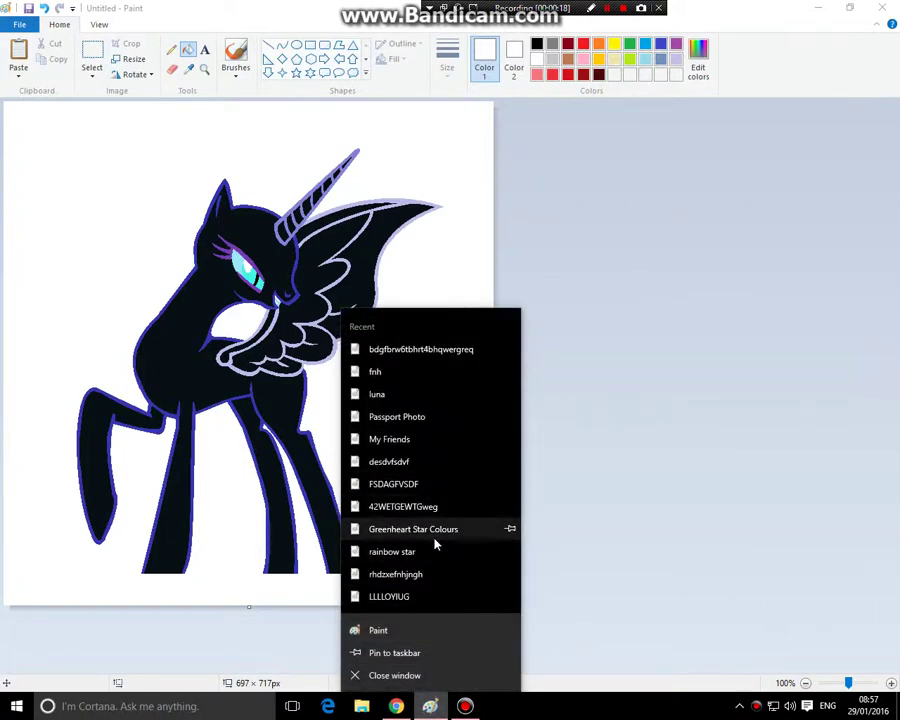
click(438, 510)
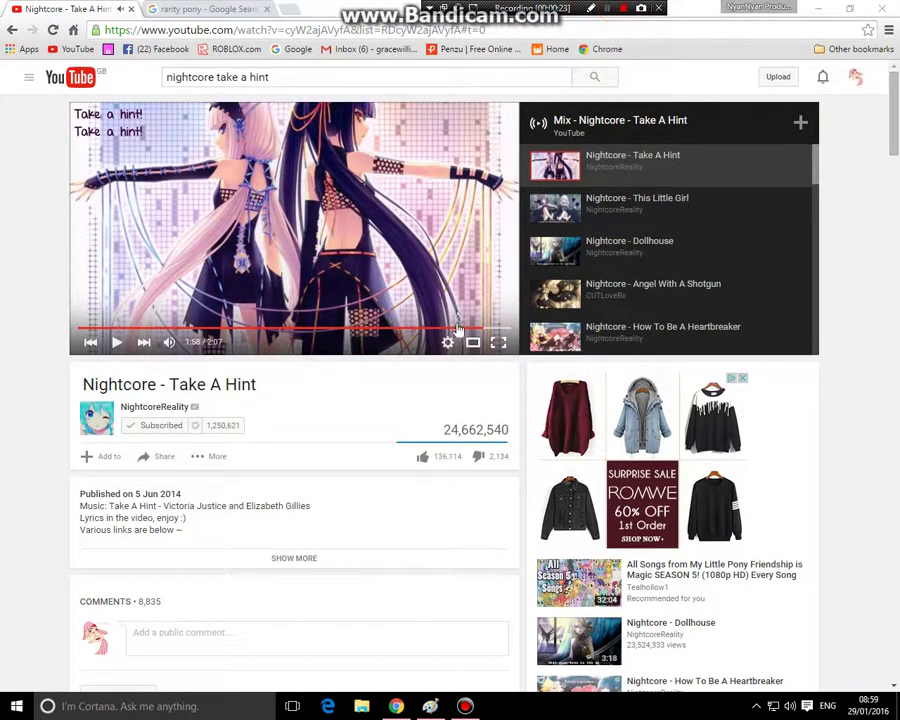
Restart the "Nightcore - Take A Hint" video from the beginning and switch to Paint.
drag(458, 328, 10, 372)
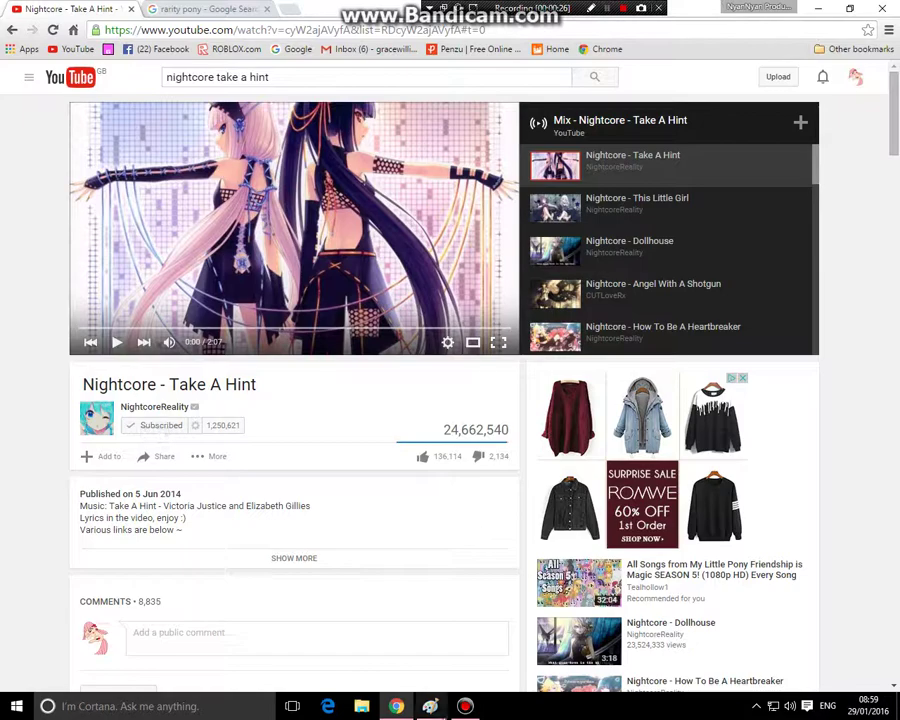
click(236, 162)
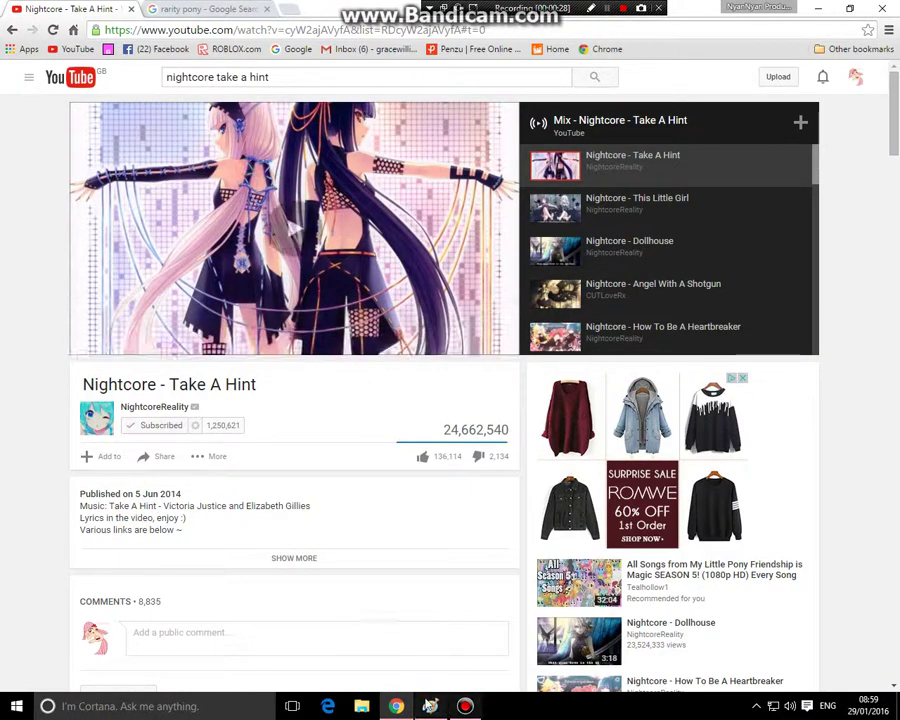
click(430, 705)
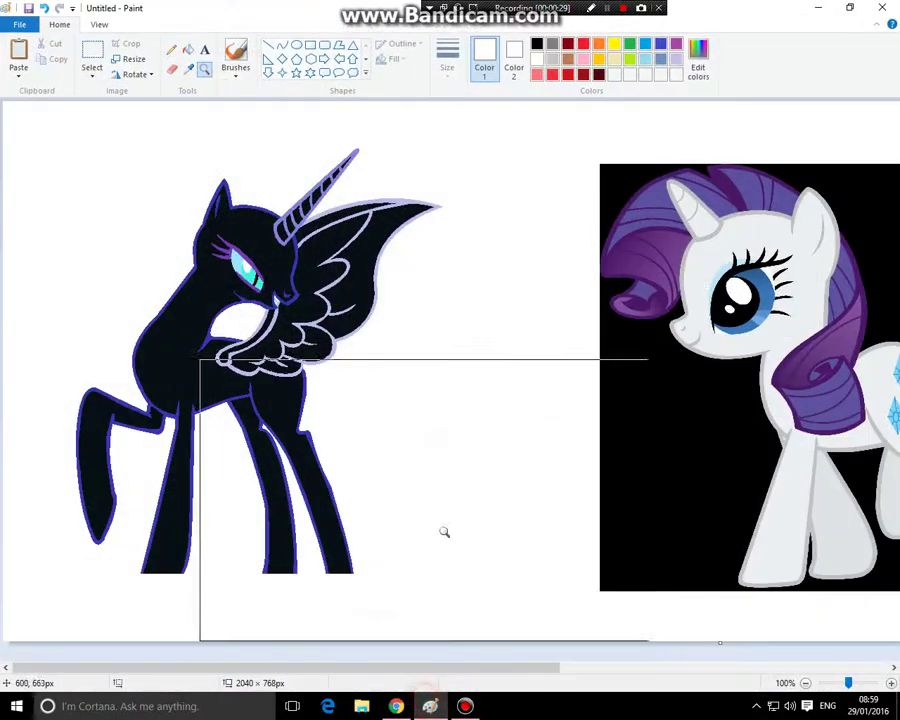
Sample the grey outline colour from the white reference pony and fill the black pony's body, horn, wing and leg outlines with it.
click(190, 68)
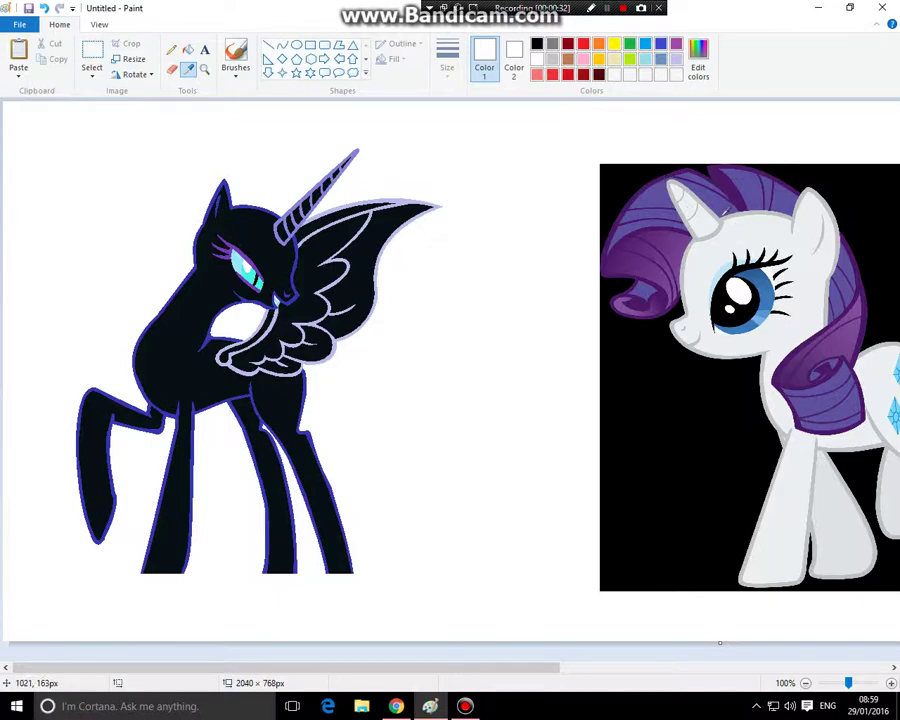
click(720, 217)
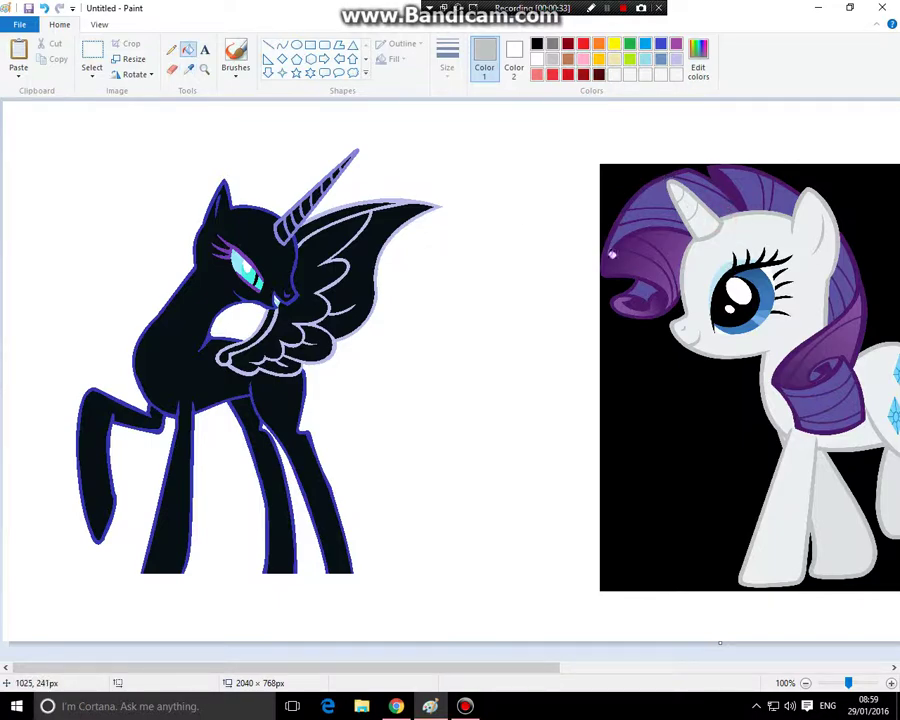
click(236, 202)
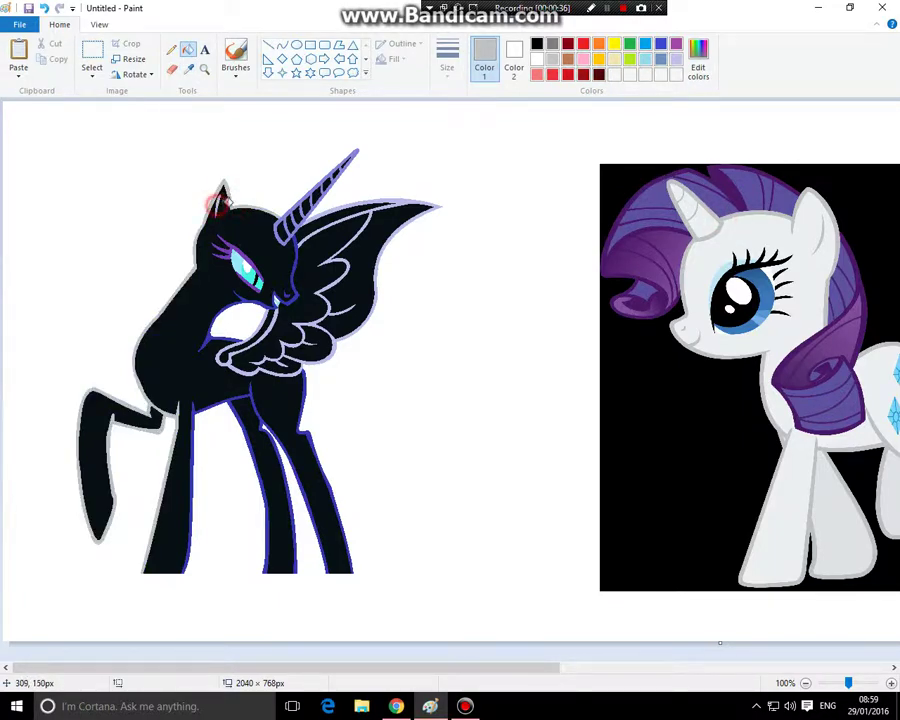
click(356, 154)
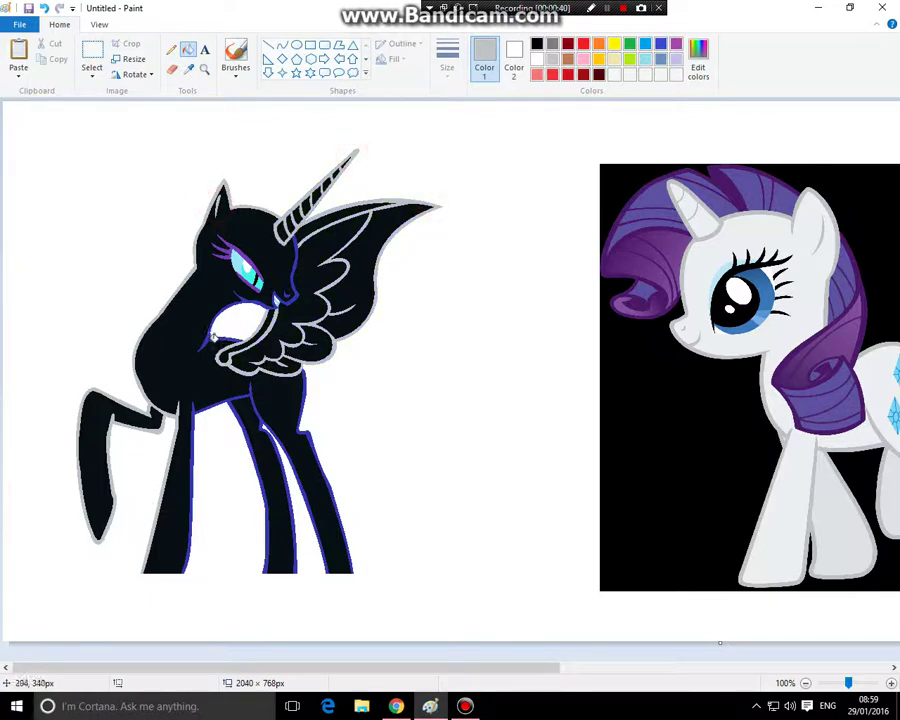
click(210, 338)
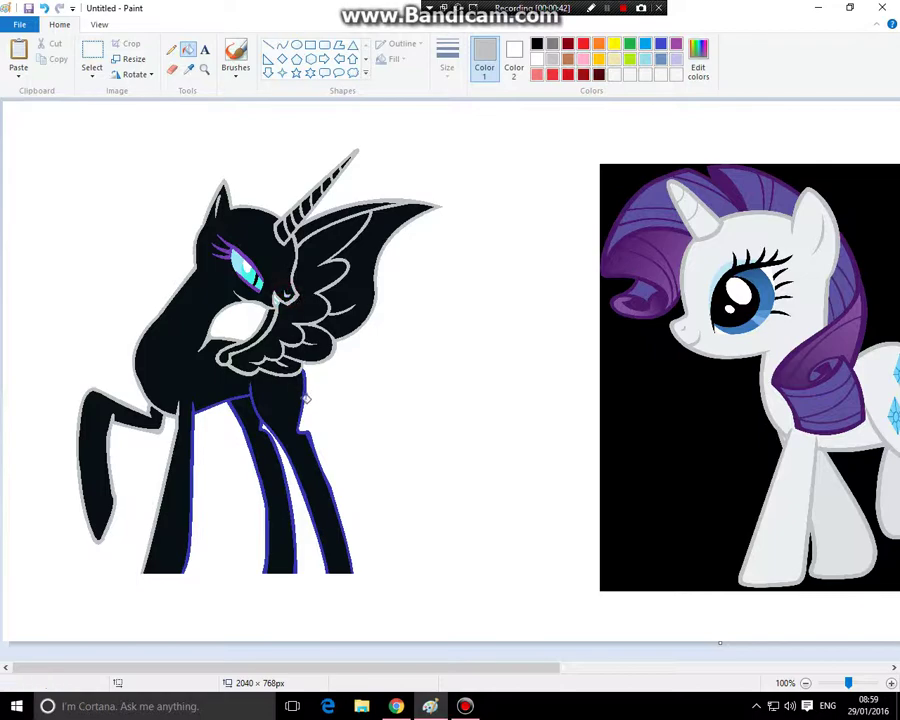
click(306, 401)
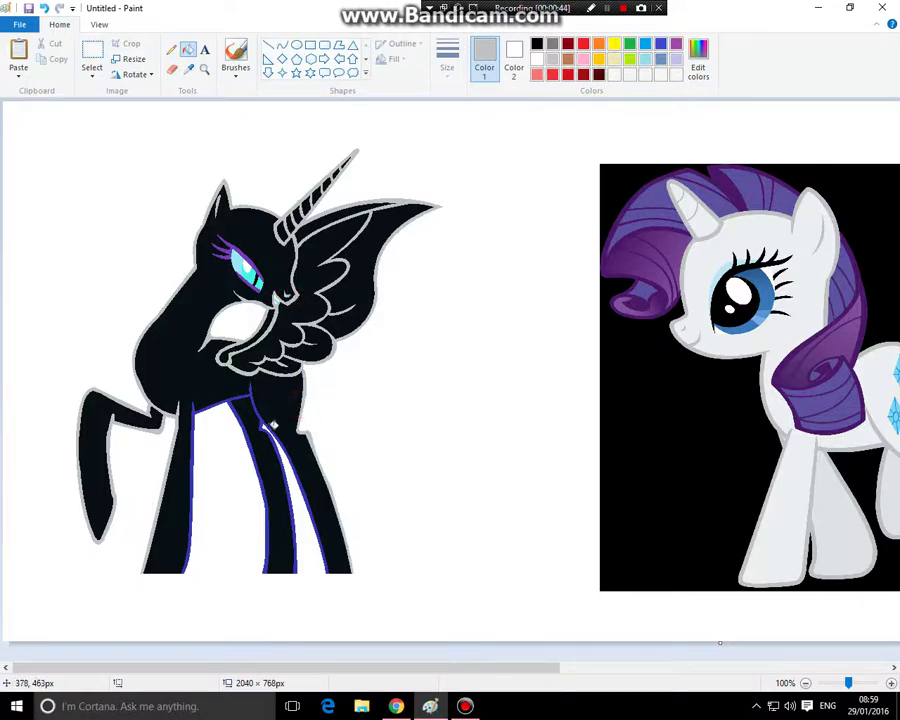
click(272, 424)
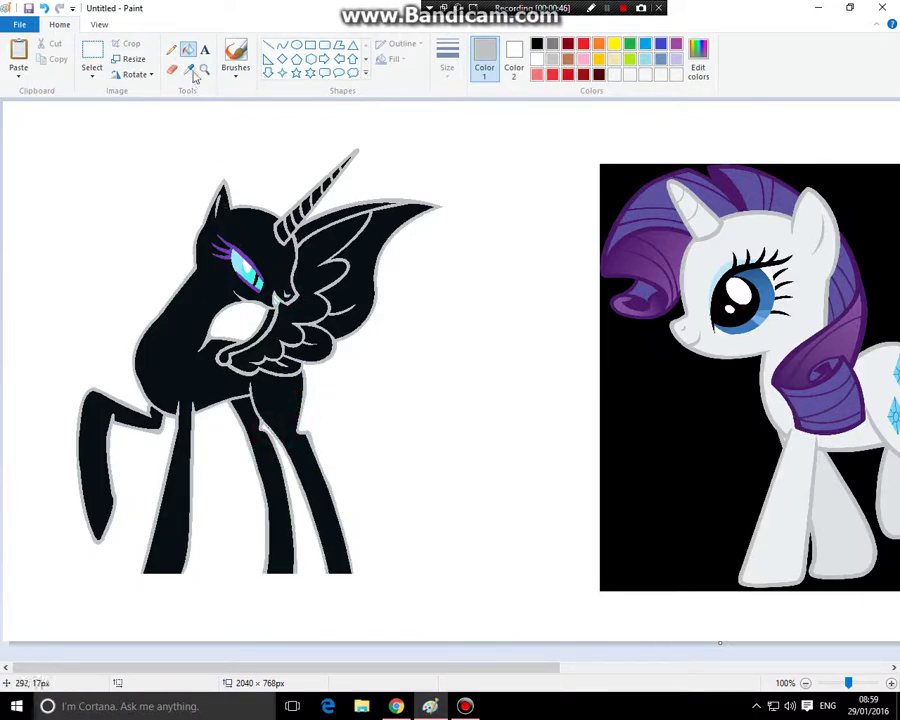
Sample the reference pony's pale grey coat colour and fill the black pony's head, body, near legs and wing feathers.
click(189, 69)
click(703, 254)
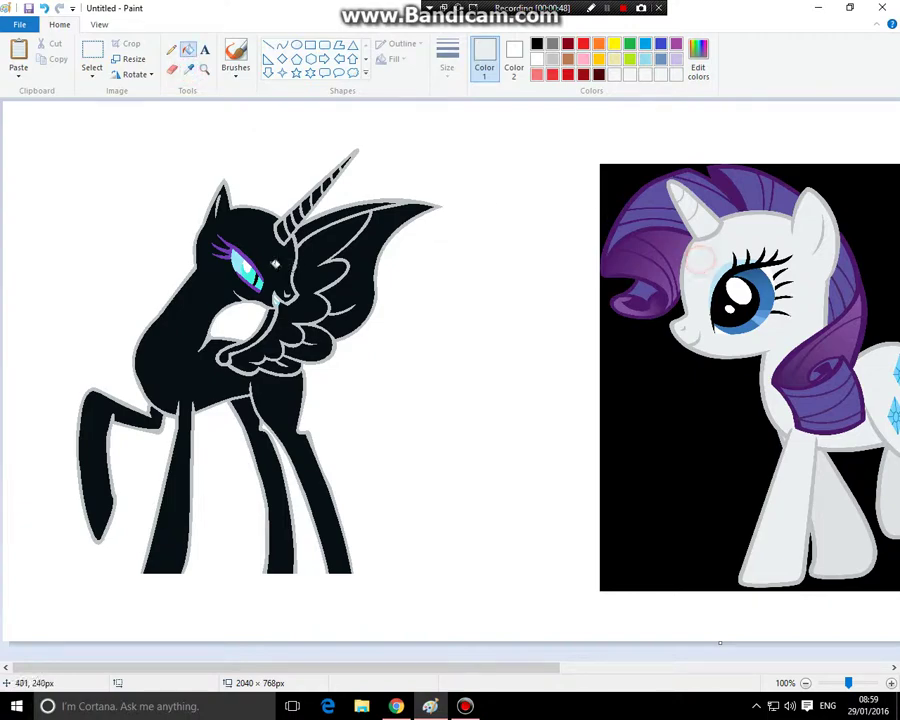
click(258, 245)
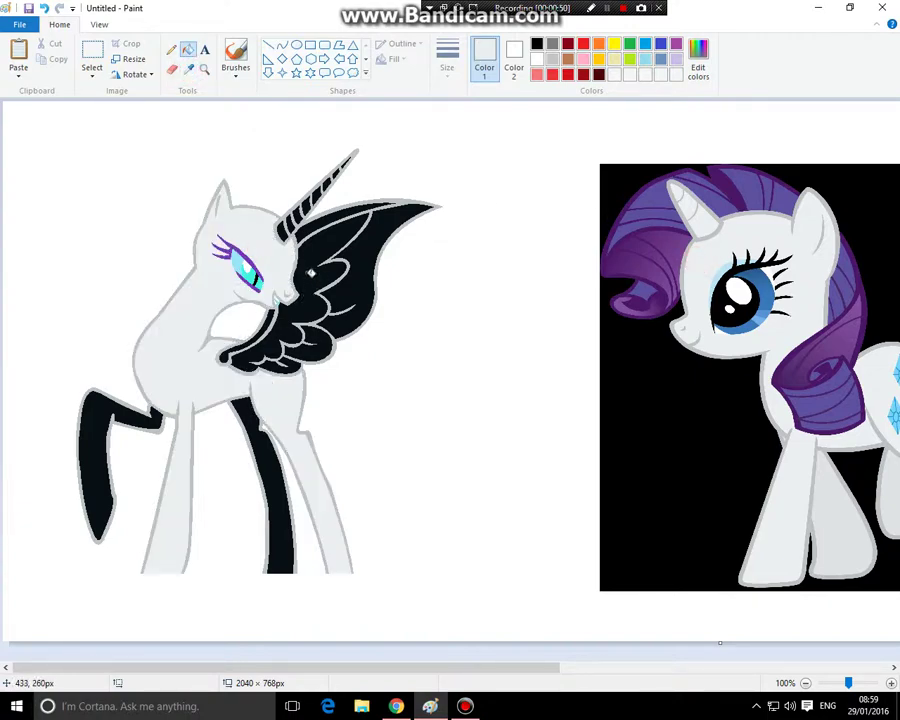
click(314, 263)
click(358, 272)
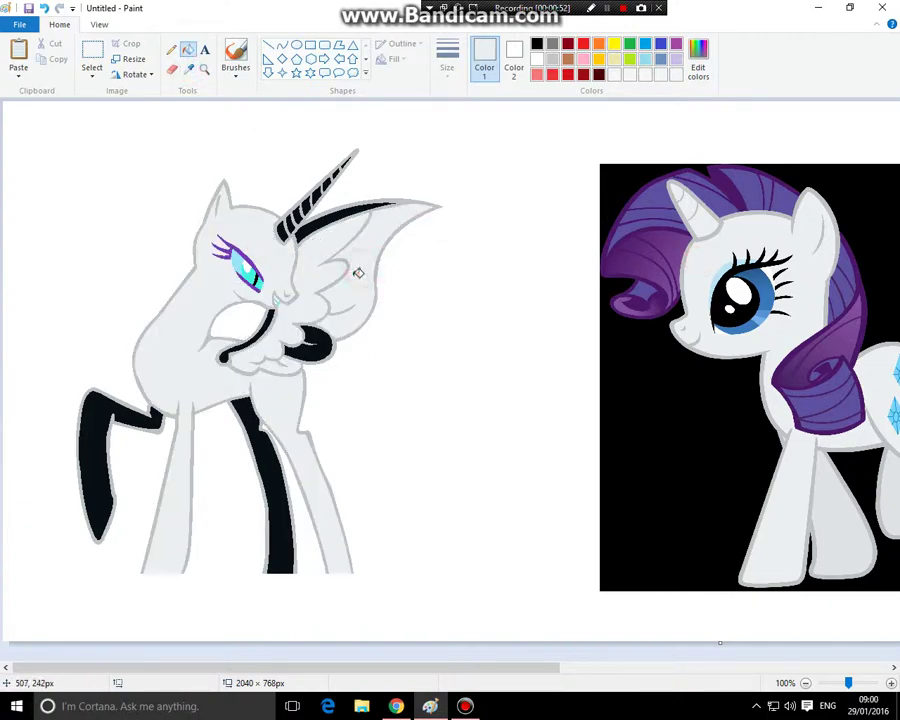
click(322, 345)
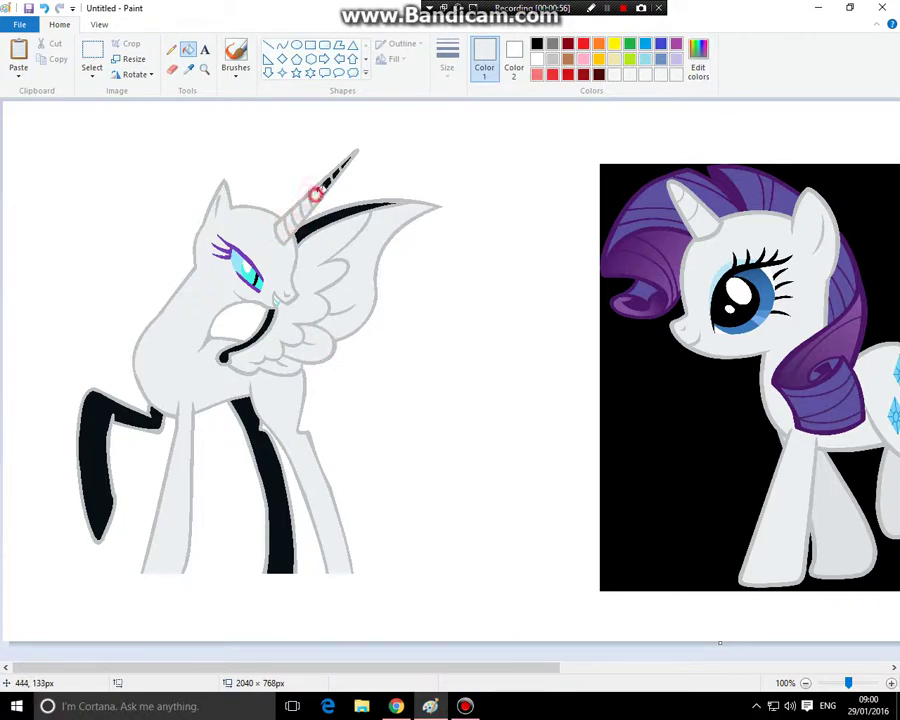
Fill the horn's upper segments with the pale coat colour and undo the stray fill of the outline.
click(331, 179)
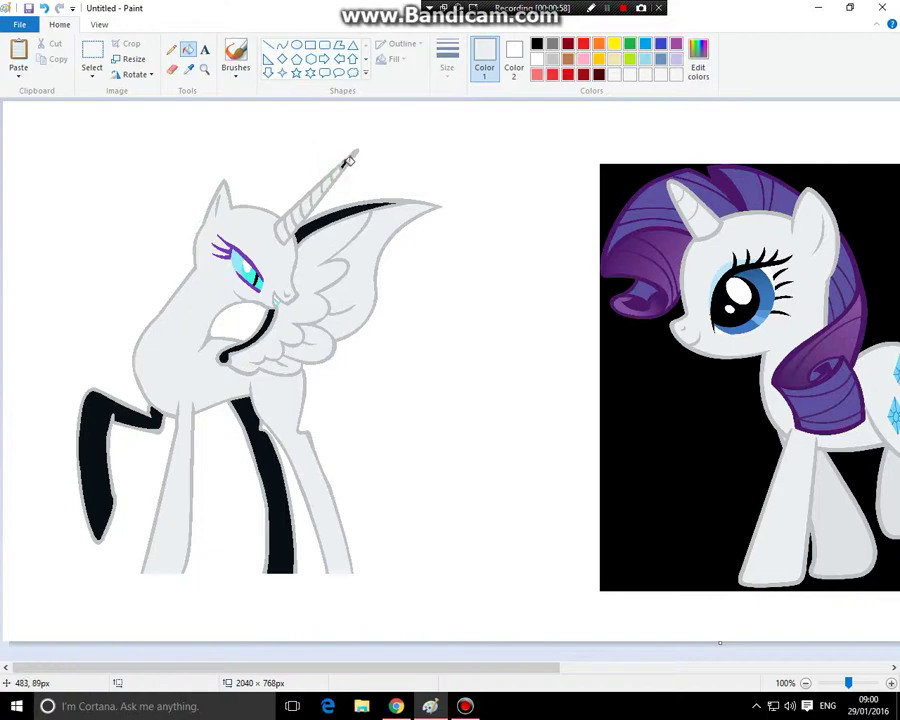
click(346, 160)
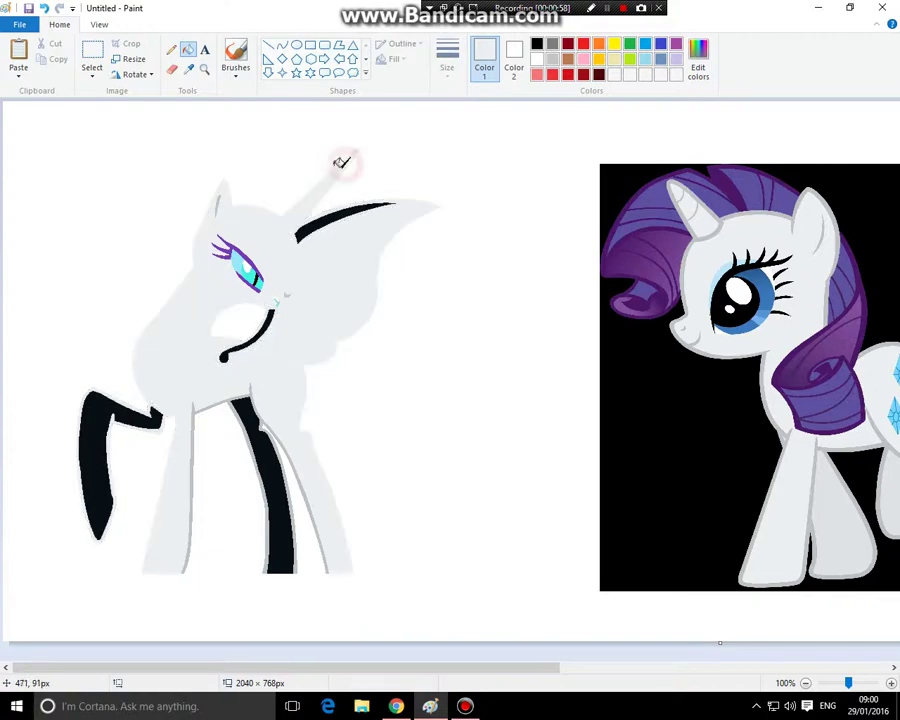
click(46, 9)
Sample the darker grey of the reference pony's far leg and fill the two far legs and both wing edge bands.
click(190, 71)
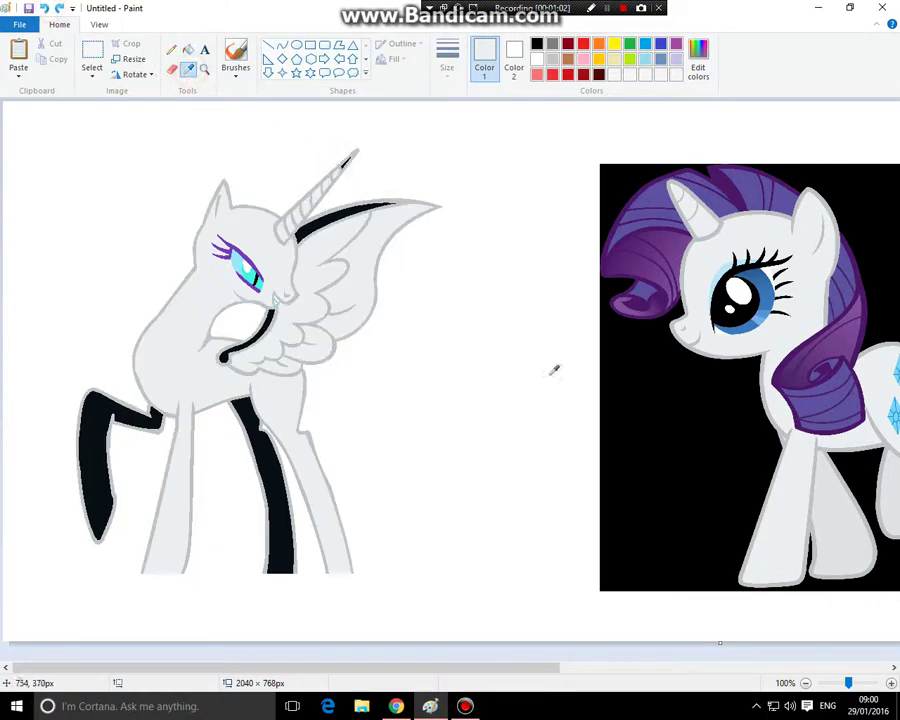
click(826, 540)
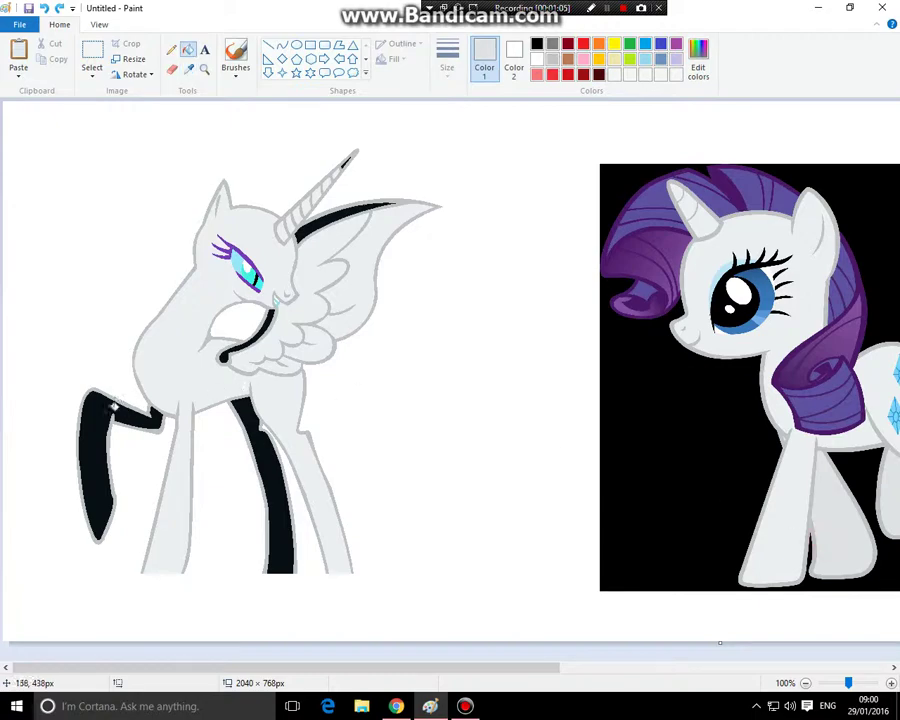
click(112, 406)
click(258, 457)
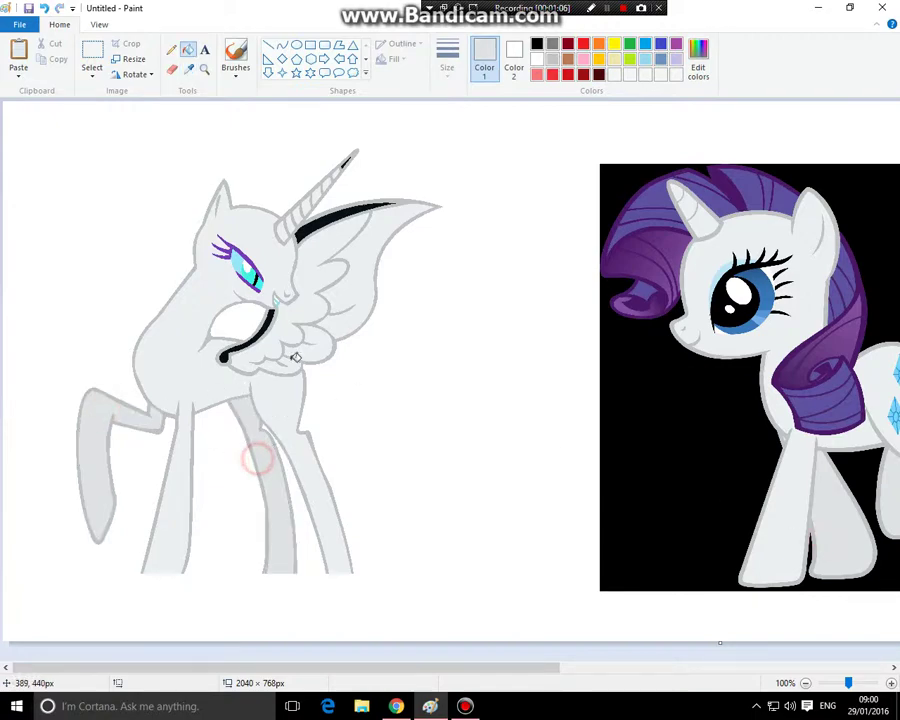
click(325, 211)
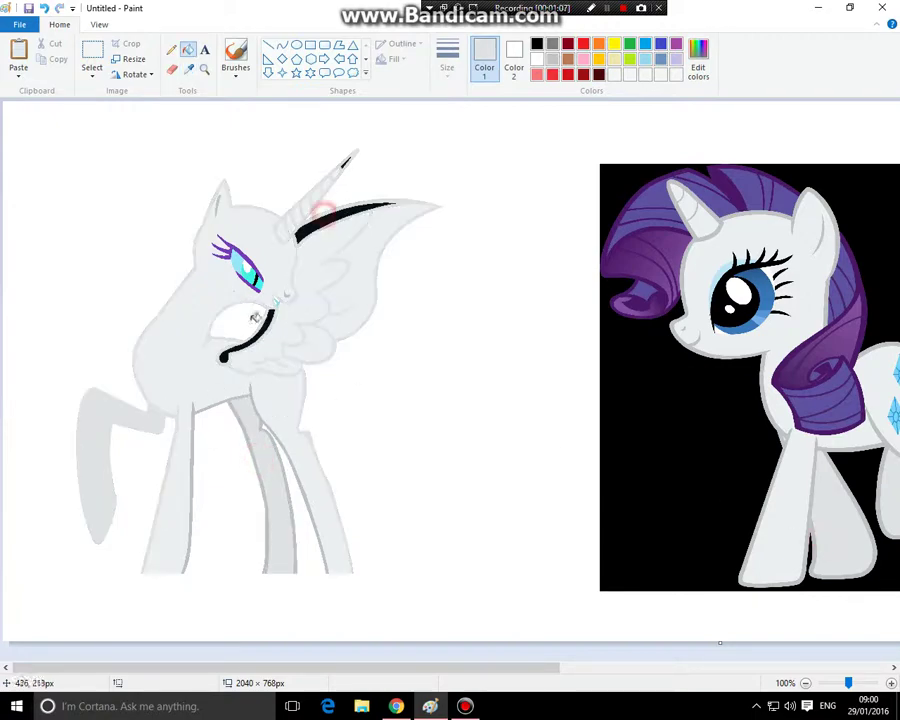
click(44, 9)
click(310, 223)
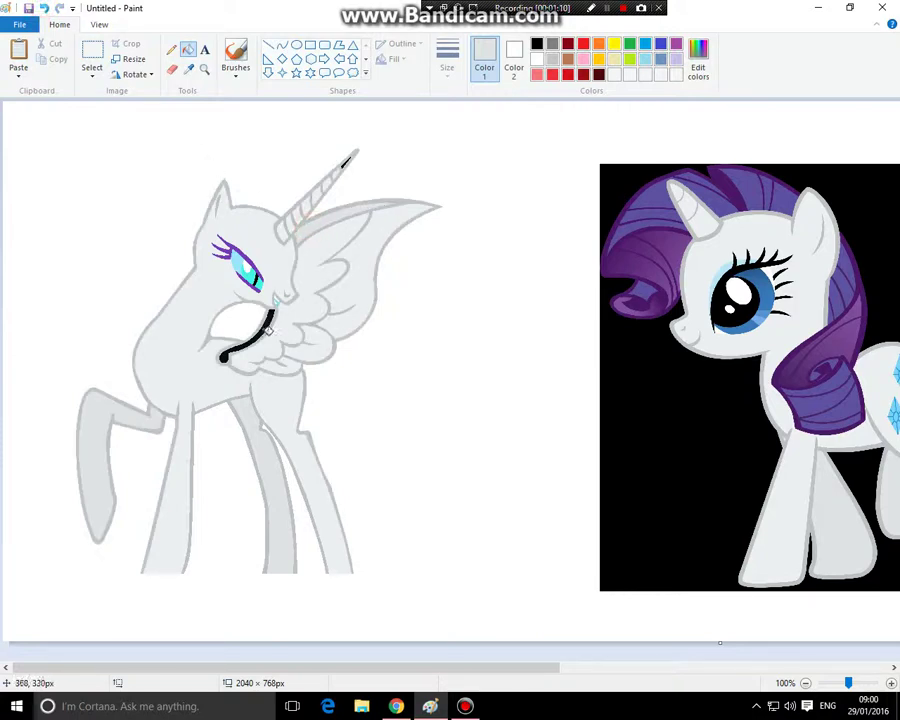
click(266, 328)
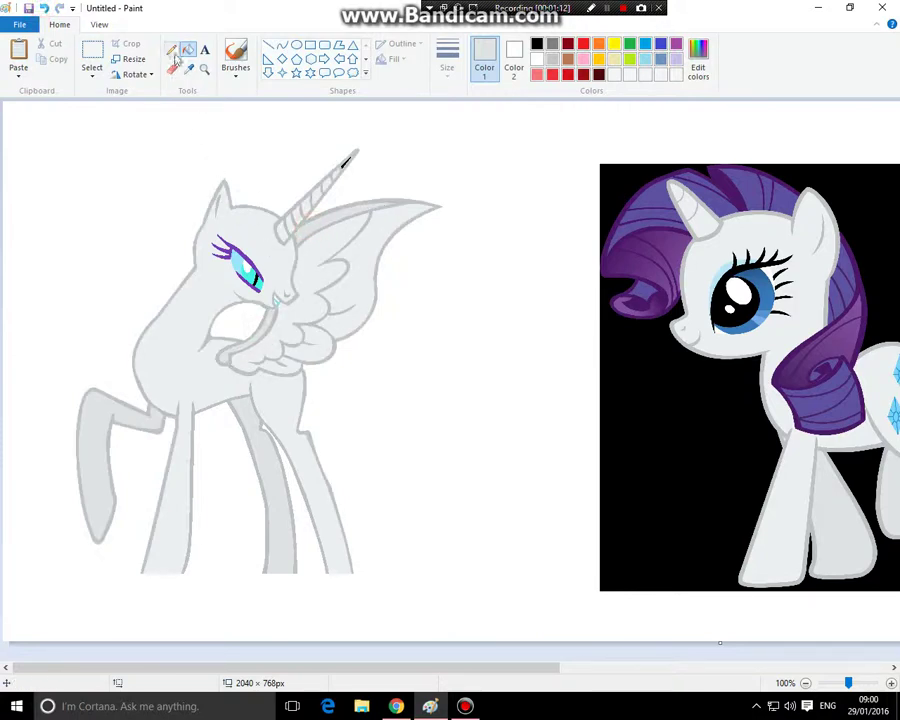
Fill the black segment at the horn's tip with the pale coat colour.
click(203, 72)
click(251, 275)
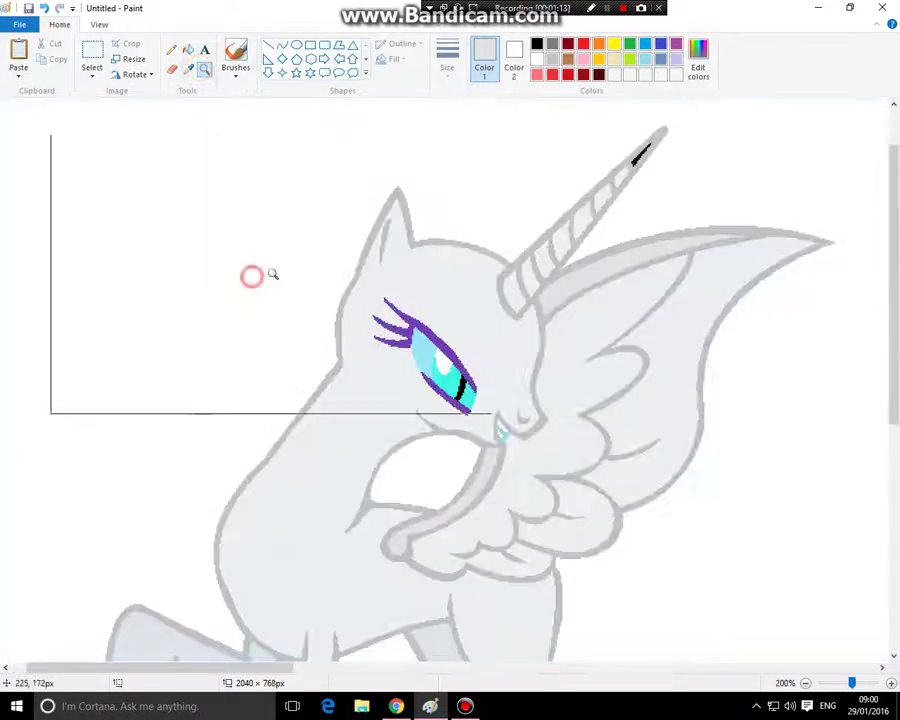
click(269, 271)
click(188, 69)
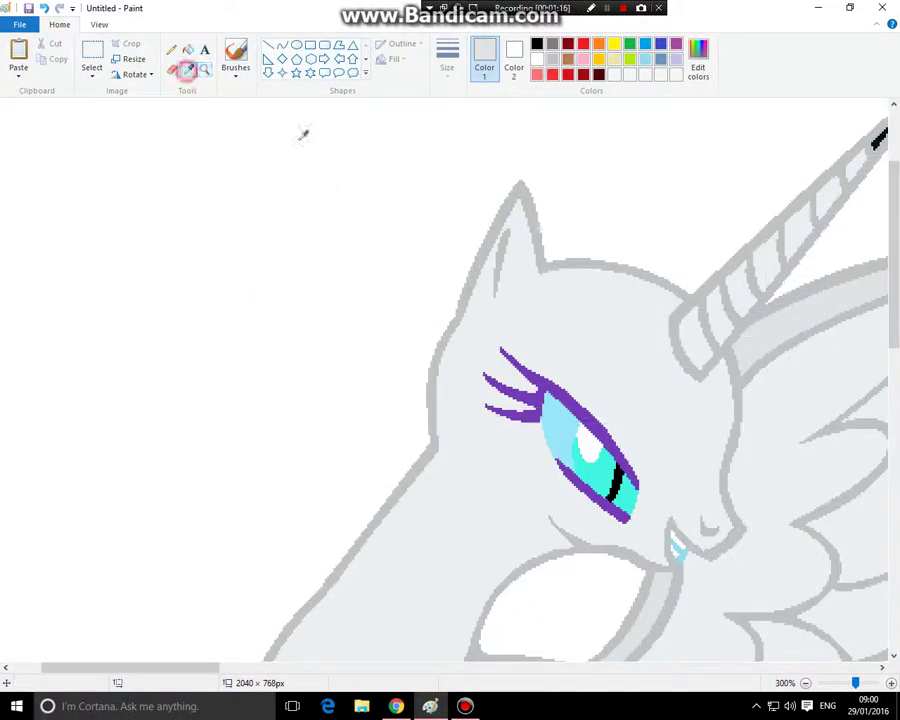
click(573, 299)
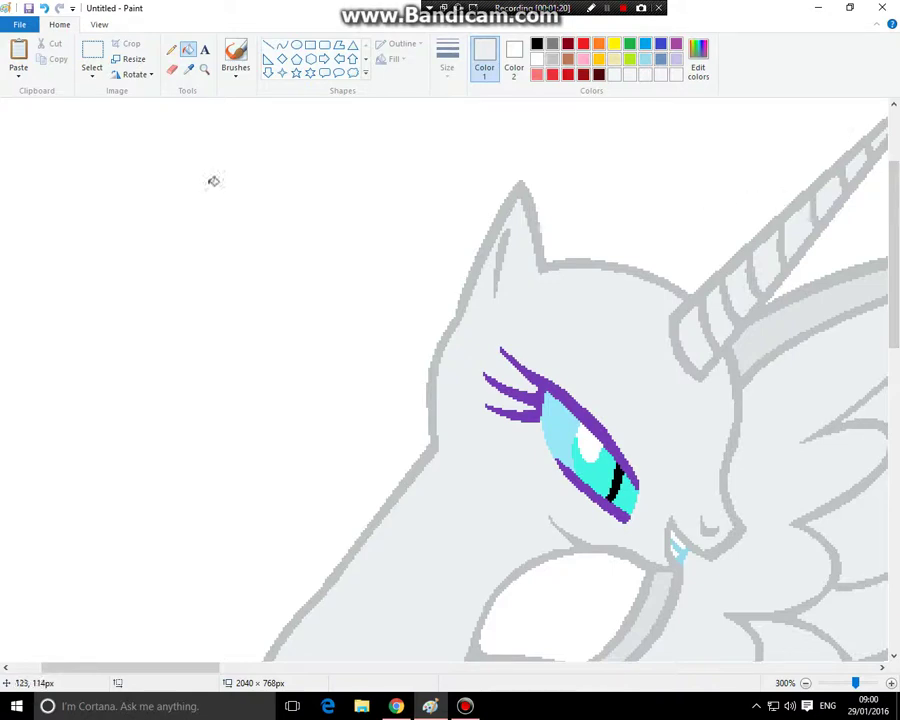
Fill the purple eyelashes and the upper and lower eyelid lines with black.
click(537, 44)
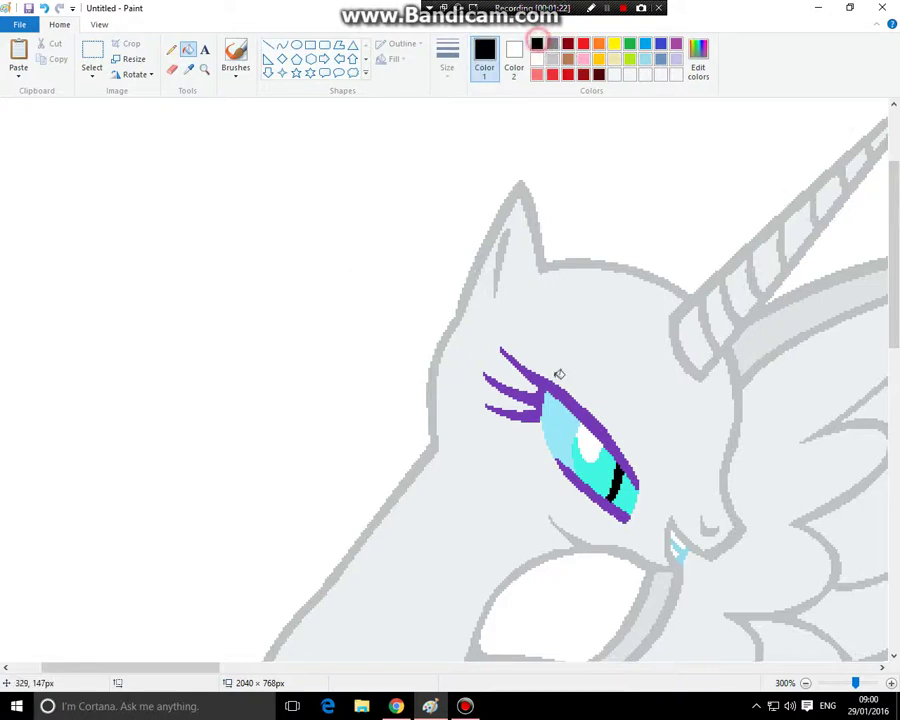
click(557, 383)
click(580, 483)
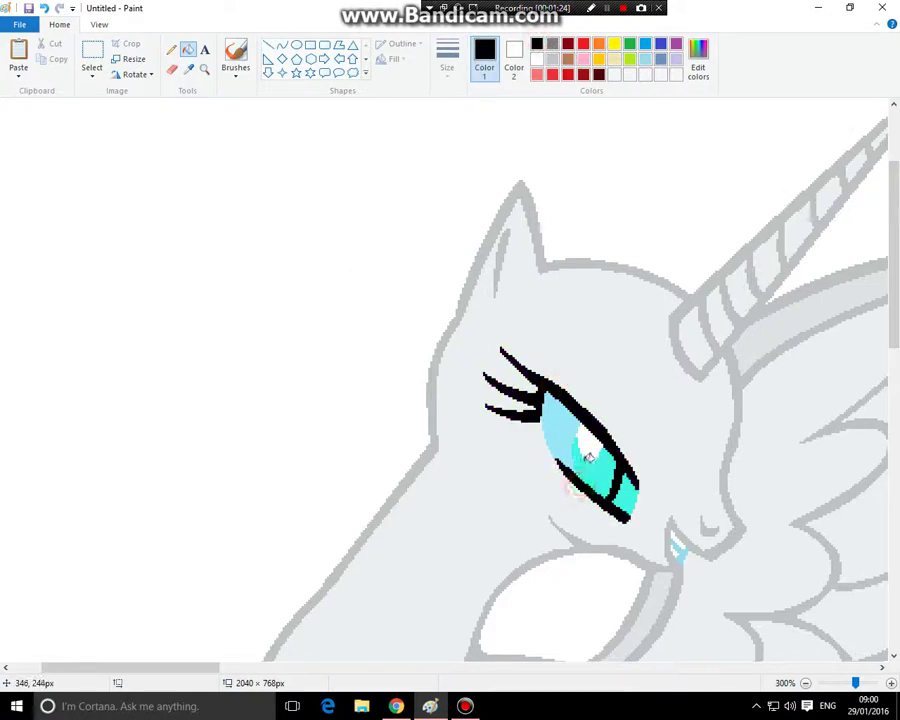
Sample the blue of the reference pony's iris and fill the turquoise parts of the recoloured pony's eye.
click(204, 68)
right_click(287, 181)
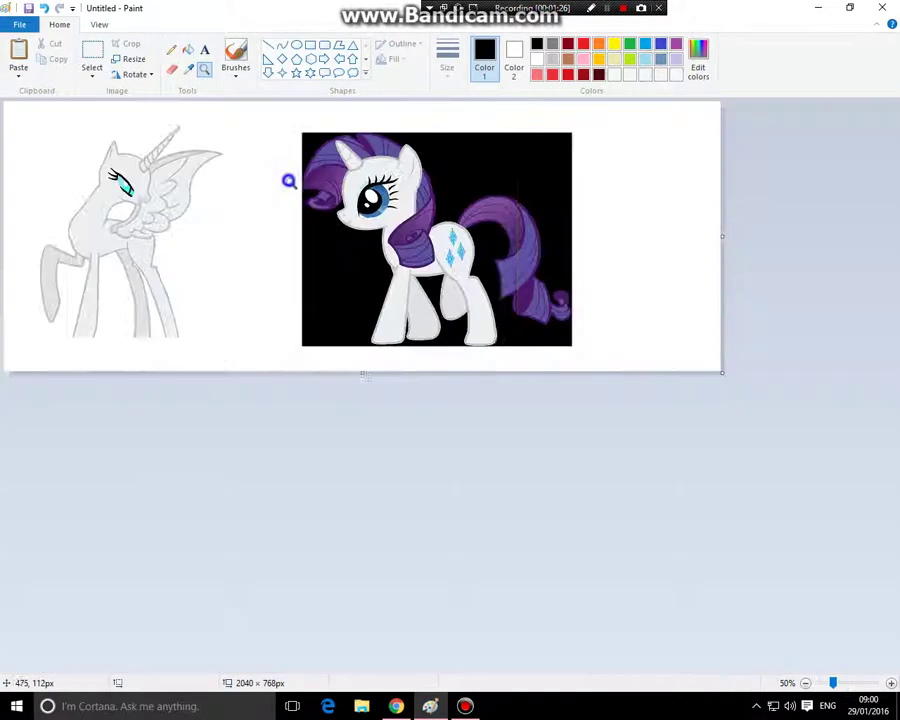
click(287, 181)
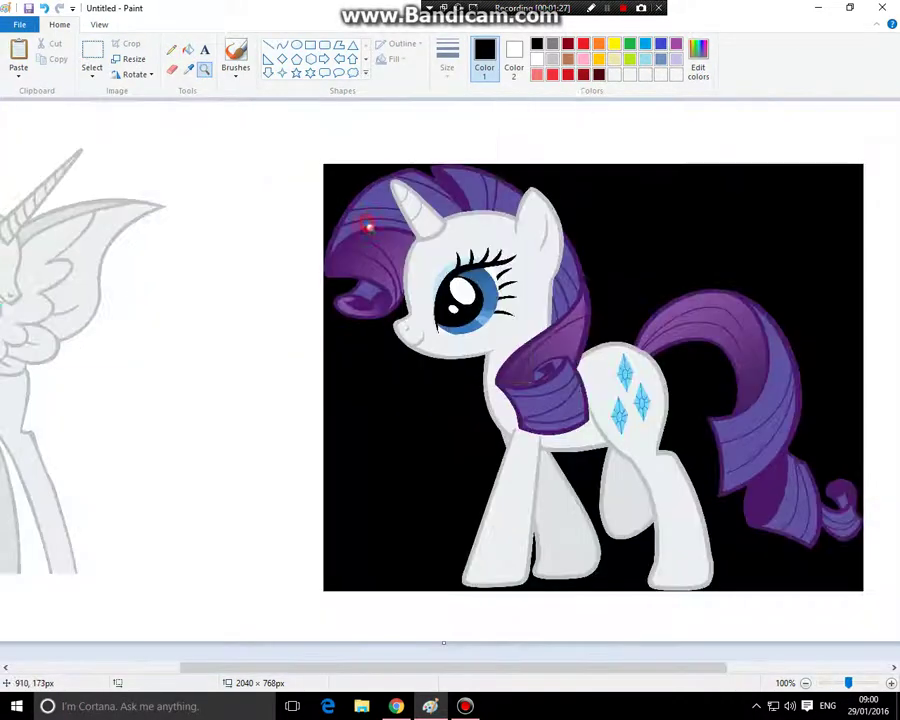
click(188, 68)
click(478, 300)
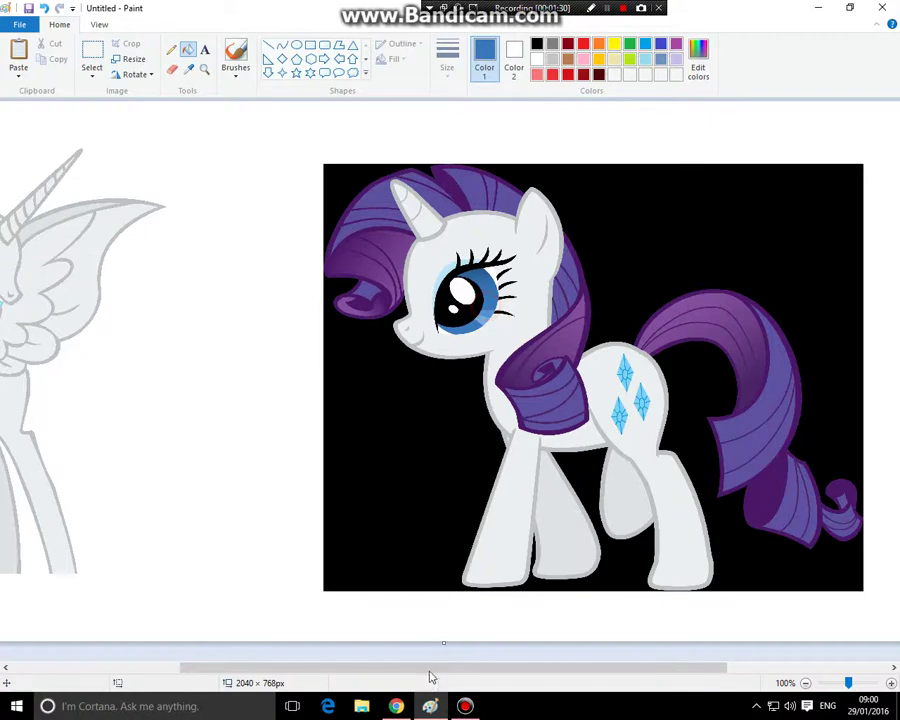
drag(430, 678, 285, 673)
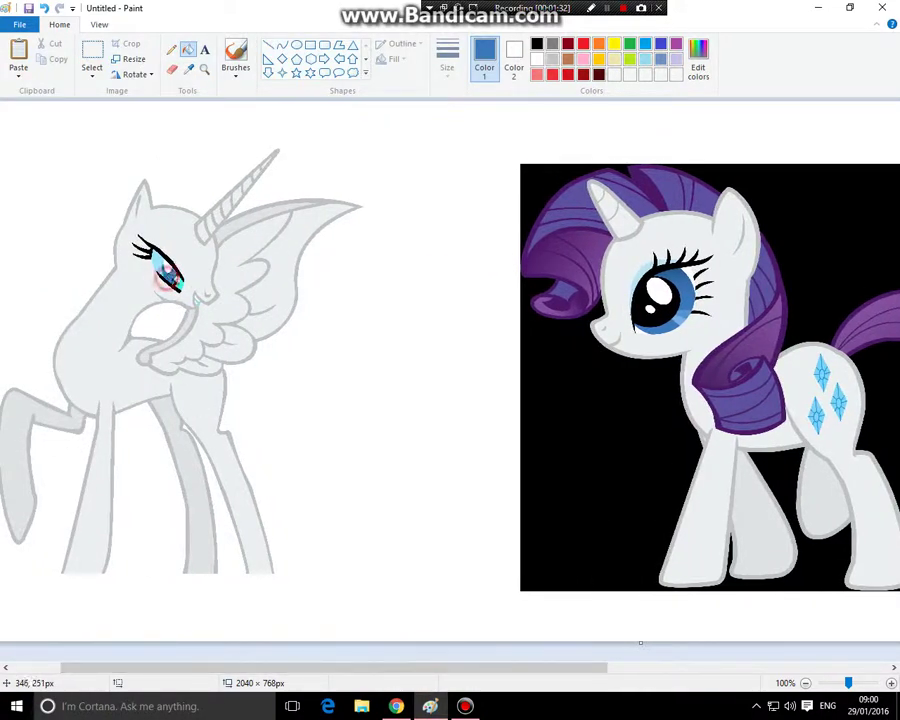
Sample the darker blue of the reference pony's iris and fill the light-blue part of the recoloured pony's eye.
click(189, 69)
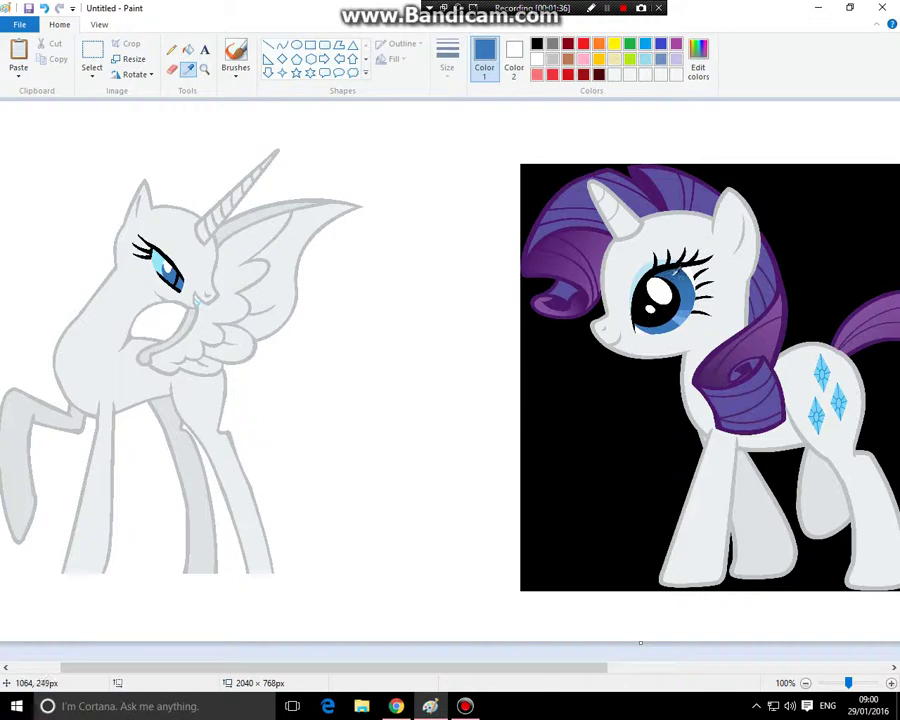
click(671, 272)
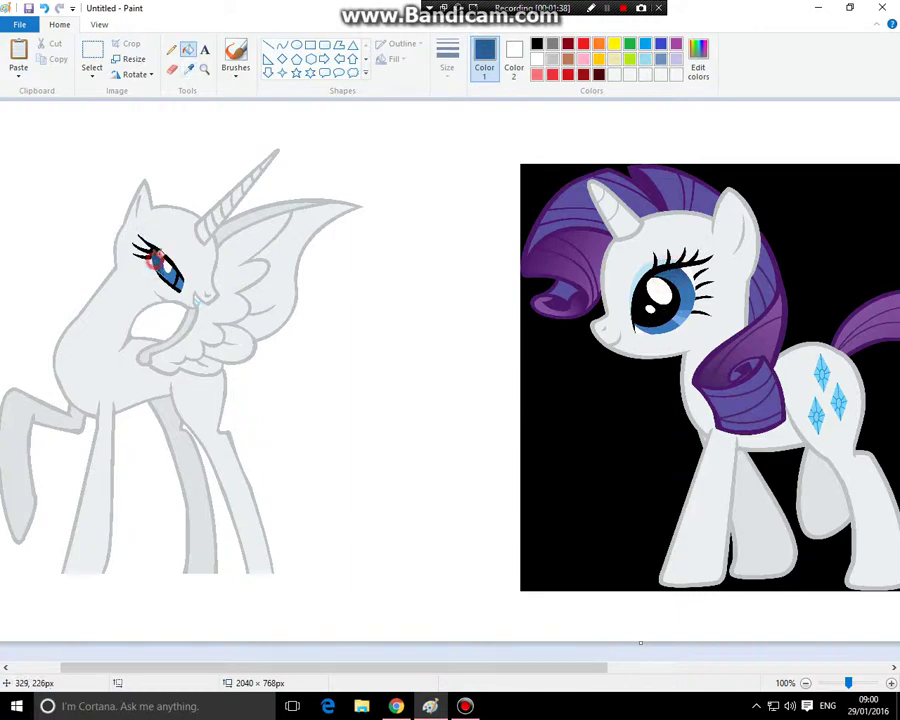
click(205, 72)
right_click(200, 182)
click(199, 192)
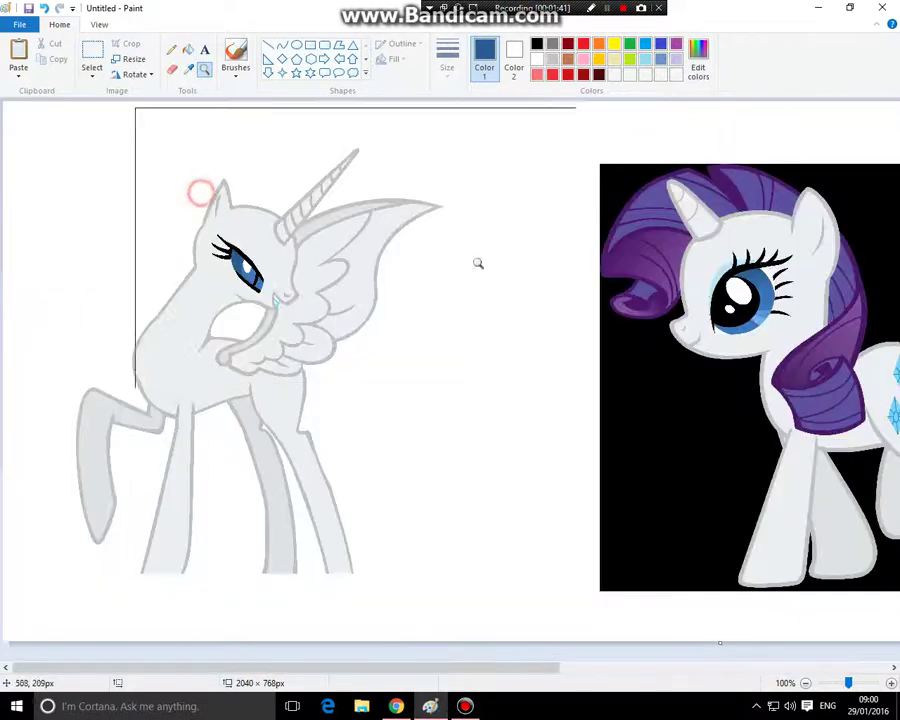
Sample the reference mane's dark purple outline and draw a thick curve, about 33 × 99 px, from the ear's base across the eyelashes.
click(189, 70)
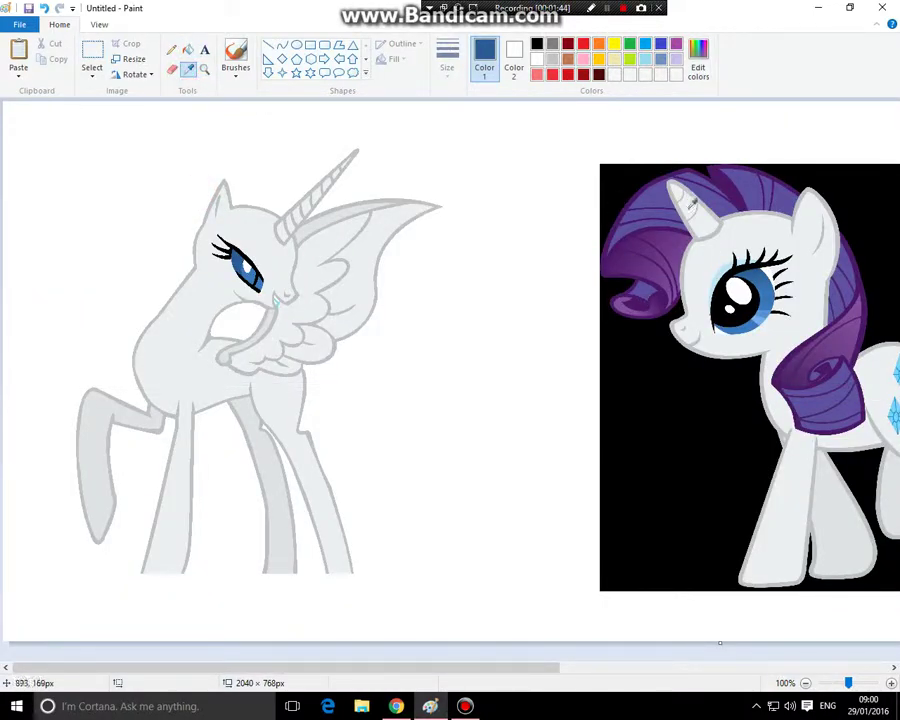
click(724, 172)
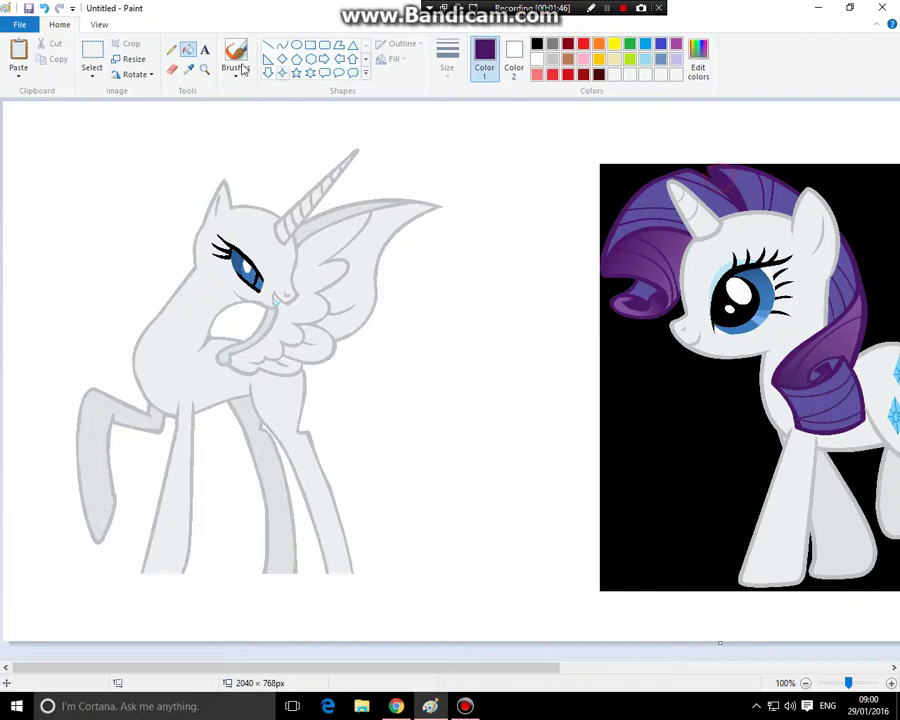
click(203, 71)
click(290, 258)
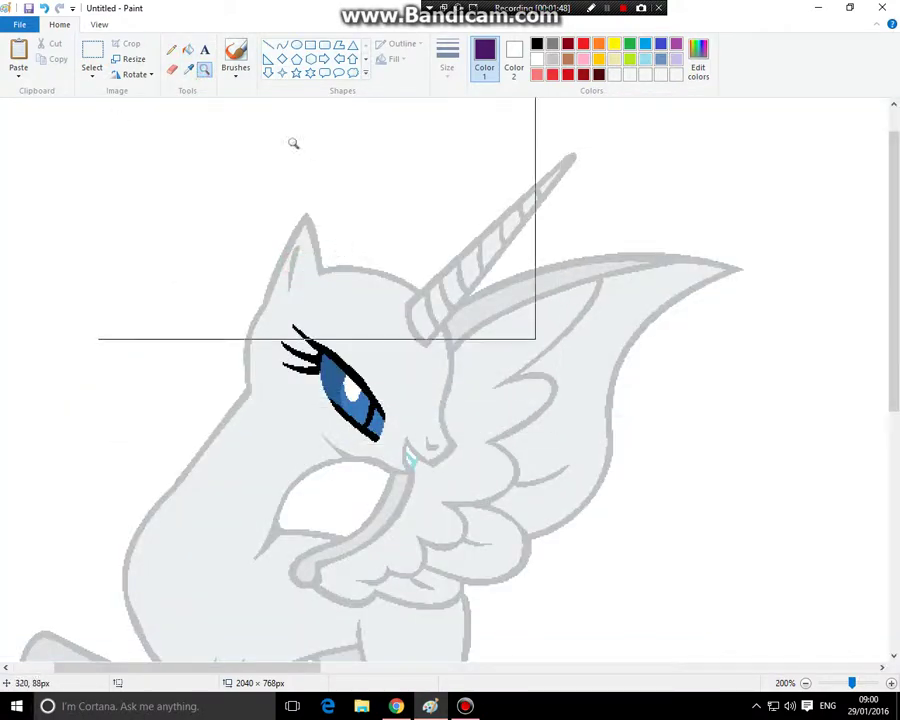
click(282, 45)
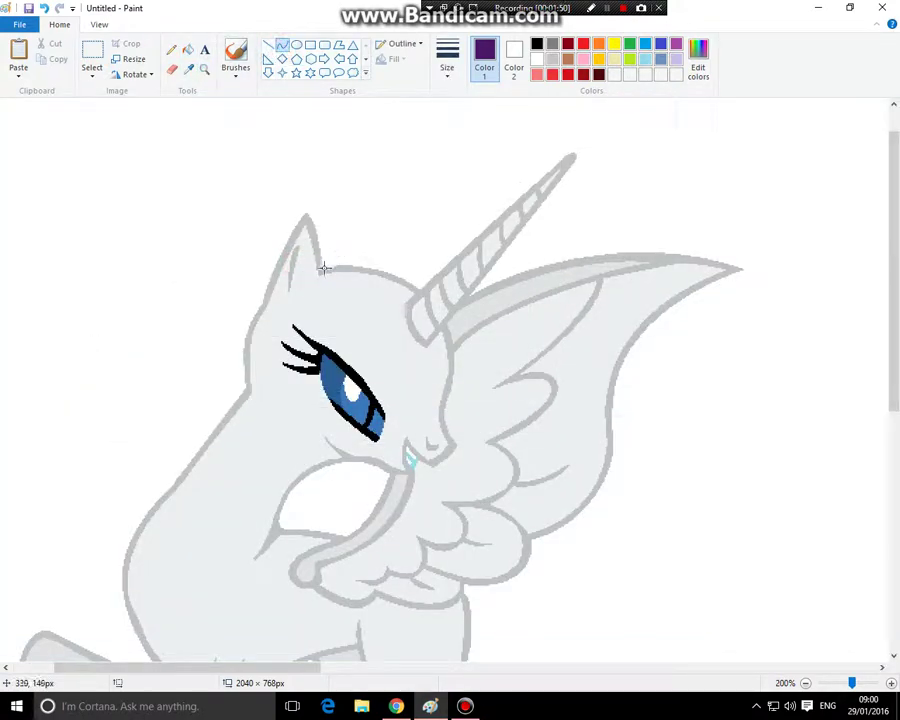
mouse_move(324, 268)
mouse_down()
mouse_move(320, 342)
mouse_move(280, 405)
mouse_move(300, 366)
mouse_up()
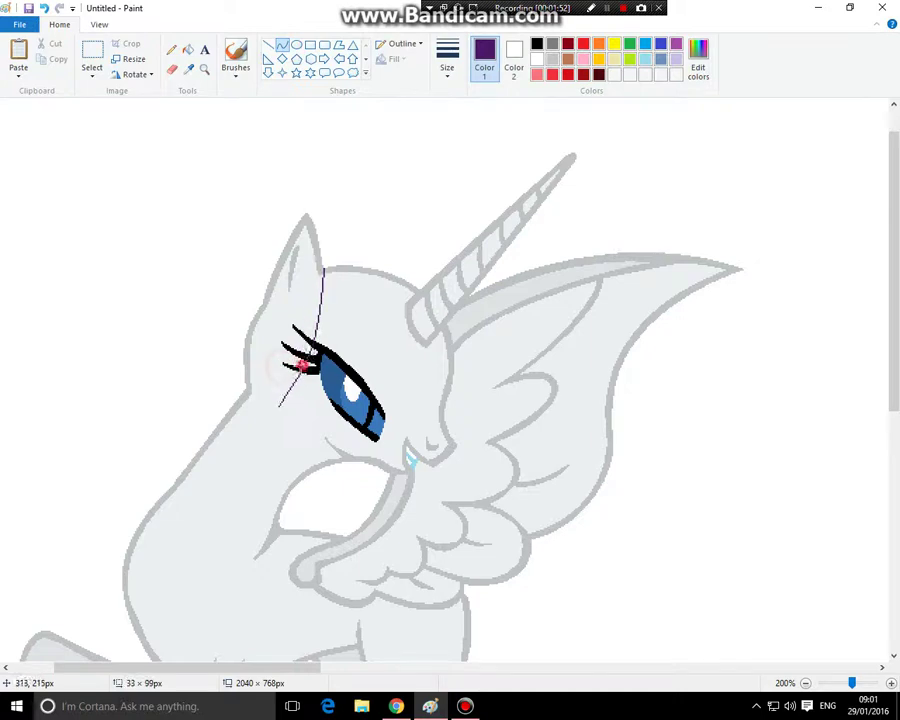
click(447, 62)
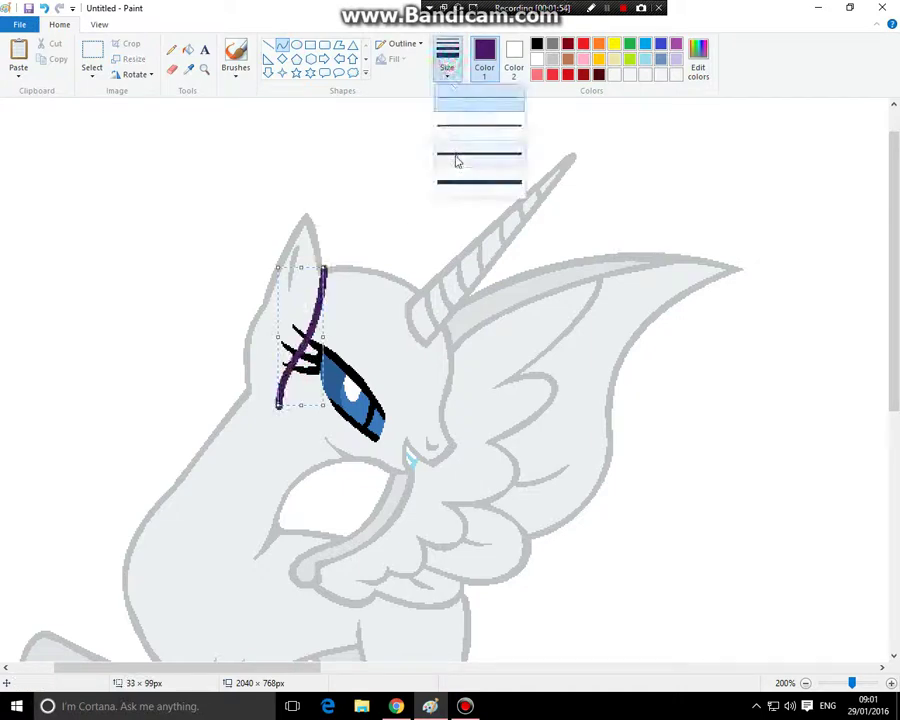
click(456, 158)
click(452, 316)
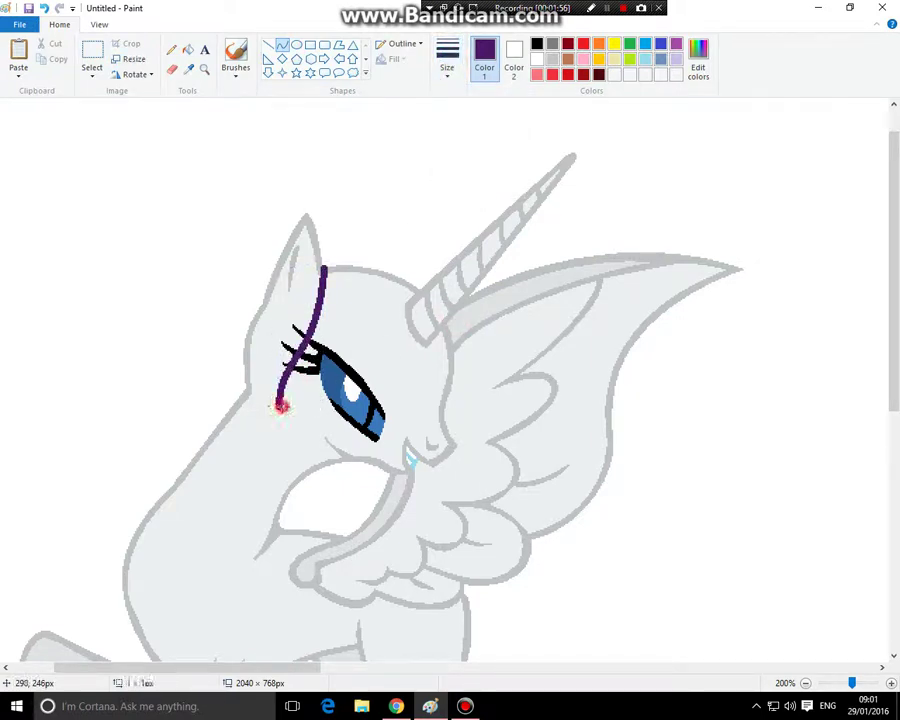
Continue the fringe's lower edge with a line up to the forehead and an S-shaped curve, about 82 × 79 px, down to the muzzle.
mouse_move(281, 405)
mouse_down()
mouse_move(352, 326)
mouse_move(468, 438)
mouse_up()
click(397, 326)
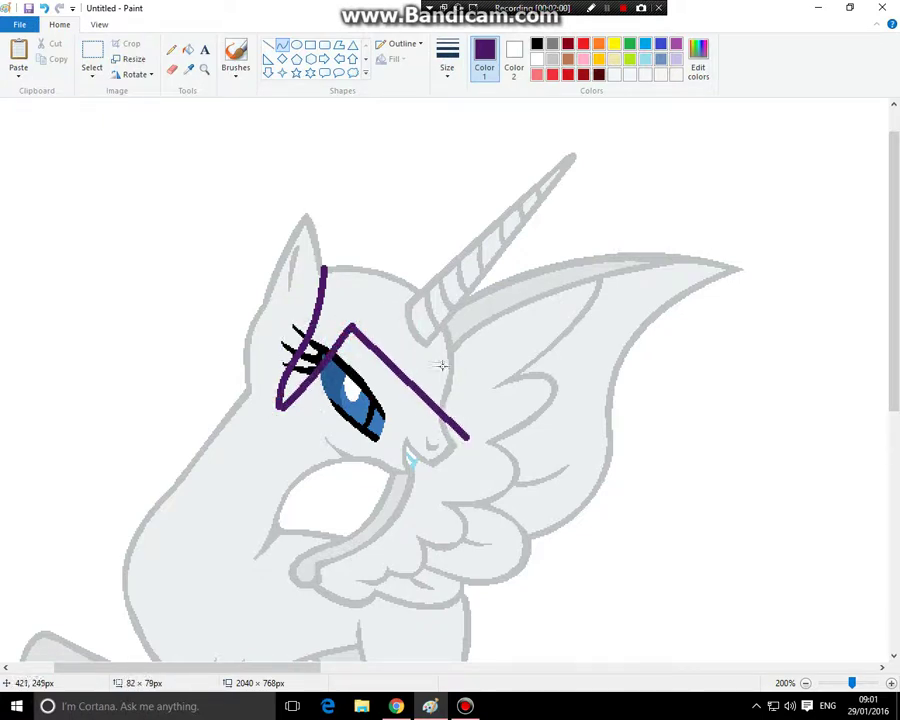
click(439, 343)
drag(436, 355, 390, 410)
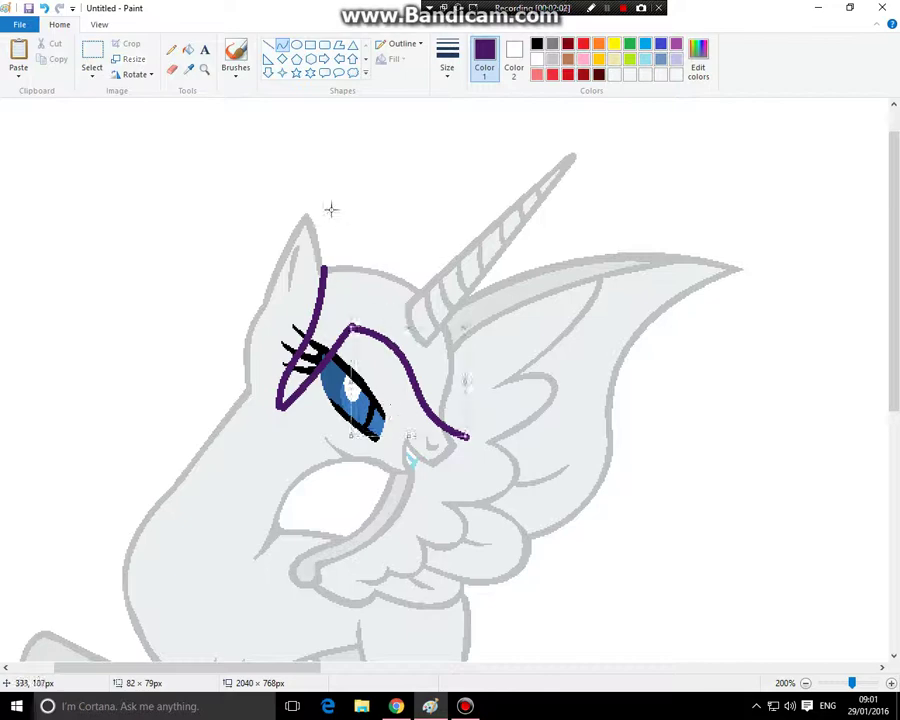
Draw the fringe's upper edge from the ear tip to the horn, and a curve about 80 × 142 px from the horn to the muzzle.
drag(310, 215, 404, 182)
mouse_move(516, 238)
mouse_down()
mouse_move(526, 257)
mouse_move(482, 426)
mouse_move(466, 437)
mouse_move(529, 376)
mouse_move(558, 328)
mouse_up()
drag(470, 389, 425, 407)
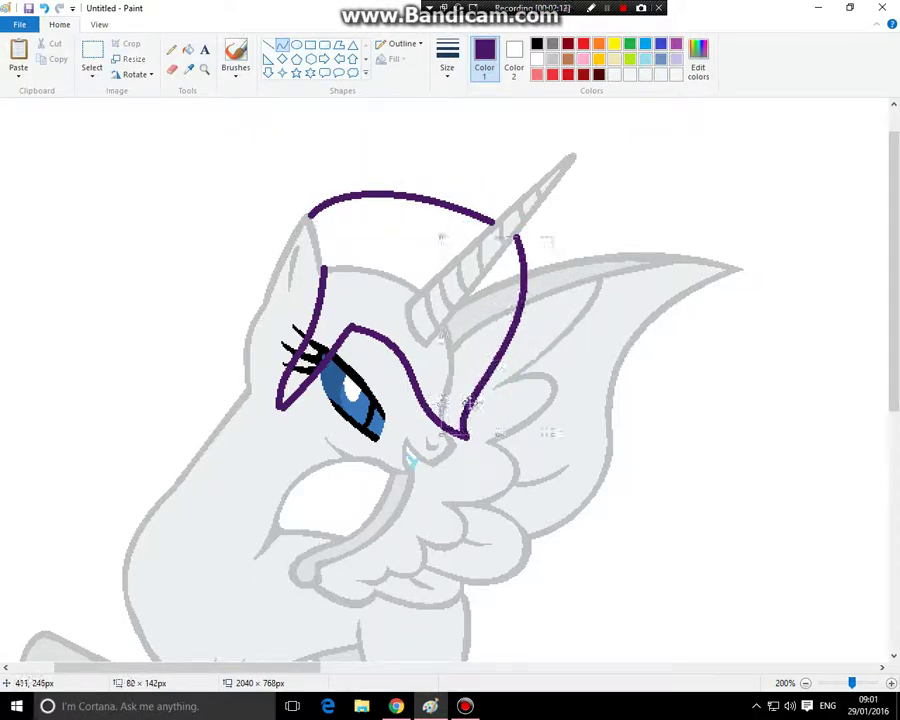
click(683, 402)
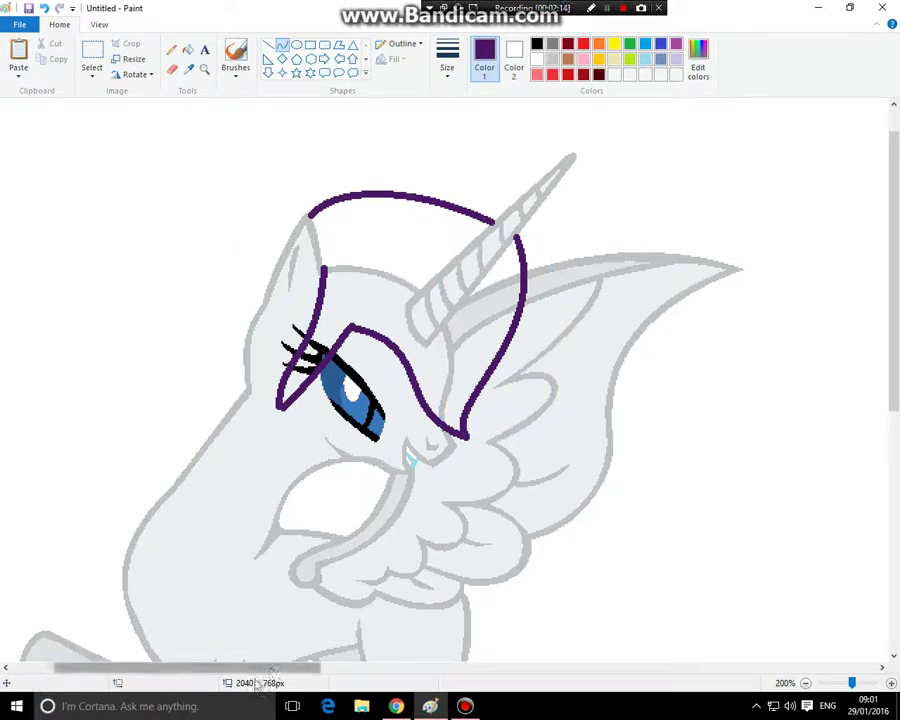
Draw the back mane's outer edge as an arched curve about 282 × 399 px running from behind the ear down past the chest.
drag(253, 671, 213, 671)
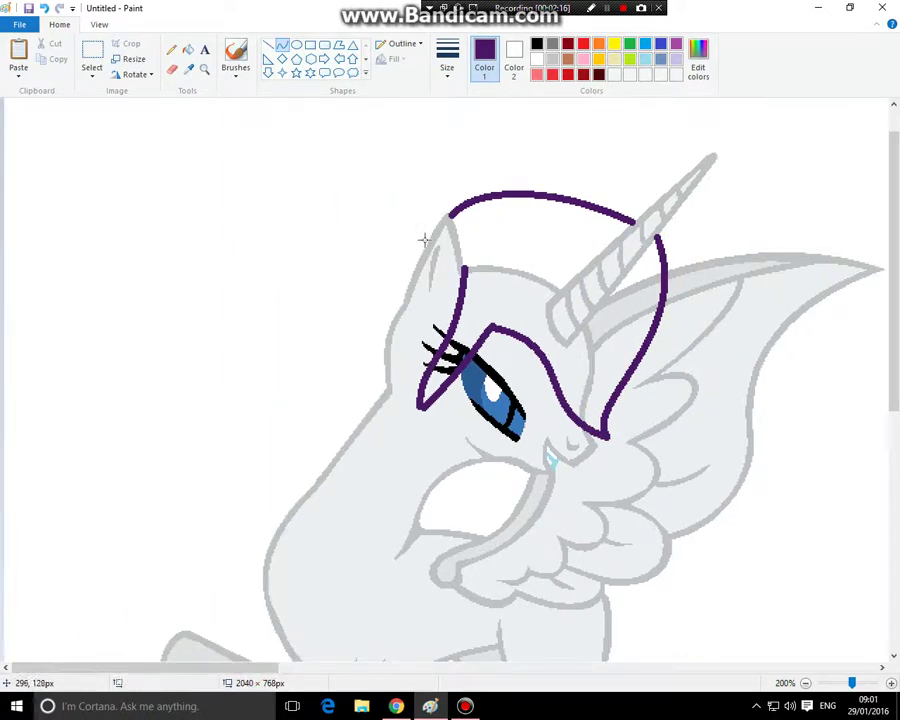
drag(427, 240, 45, 620)
drag(119, 326, 131, 58)
drag(98, 216, 28, 227)
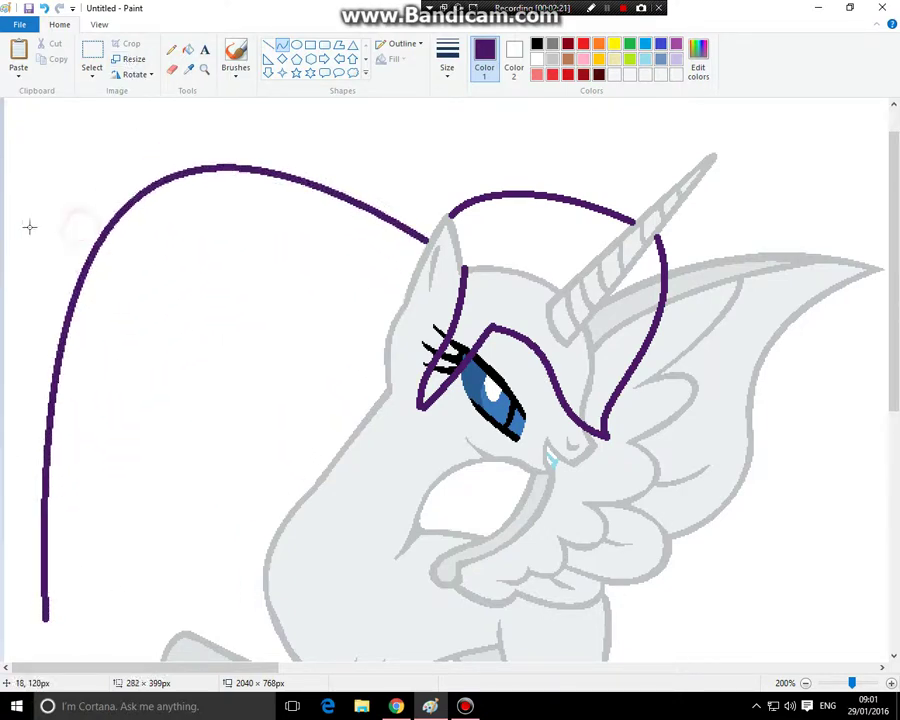
click(100, 636)
Draw a small outward curl at the back mane's lower end and a rounded bottom curve stretched to the raised foreleg's knee.
mouse_move(45, 621)
mouse_down()
mouse_move(28, 633)
mouse_move(8, 630)
mouse_move(121, 631)
mouse_move(30, 657)
mouse_move(96, 680)
mouse_up()
click(33, 640)
click(112, 638)
scroll(120, 564, down, 3)
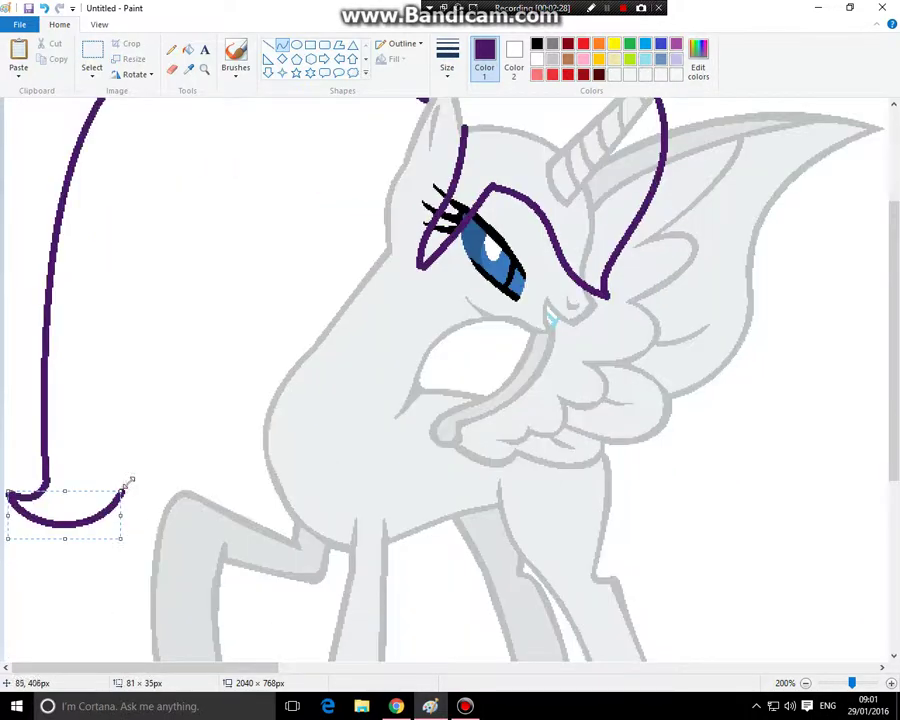
drag(128, 480, 176, 460)
drag(94, 470, 94, 504)
click(167, 447)
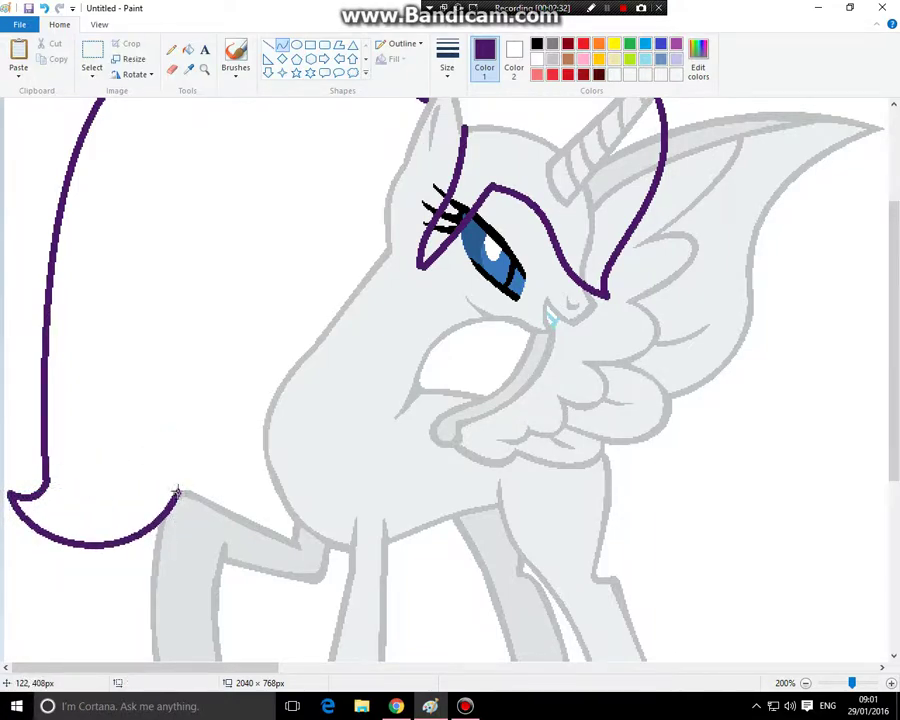
Draw the back mane's inner edge from the raised knee upward, ending with a curve about 100 × 56 px that meets the ear.
drag(178, 492, 286, 329)
scroll(205, 463, up, 3)
drag(225, 410, 263, 434)
click(284, 264)
drag(278, 326, 420, 260)
mouse_move(358, 261)
mouse_down()
mouse_move(287, 279)
mouse_move(360, 255)
mouse_up()
Switch to Chrome, play "Nightcore - This Little Girl" from the YouTube mix, and return to Paint.
click(818, 8)
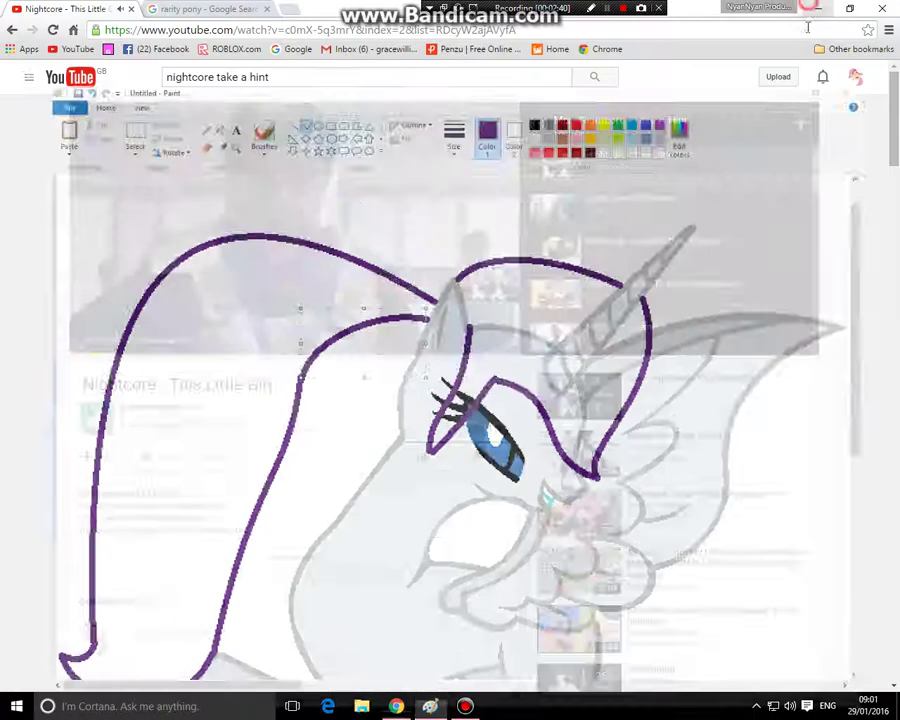
click(624, 163)
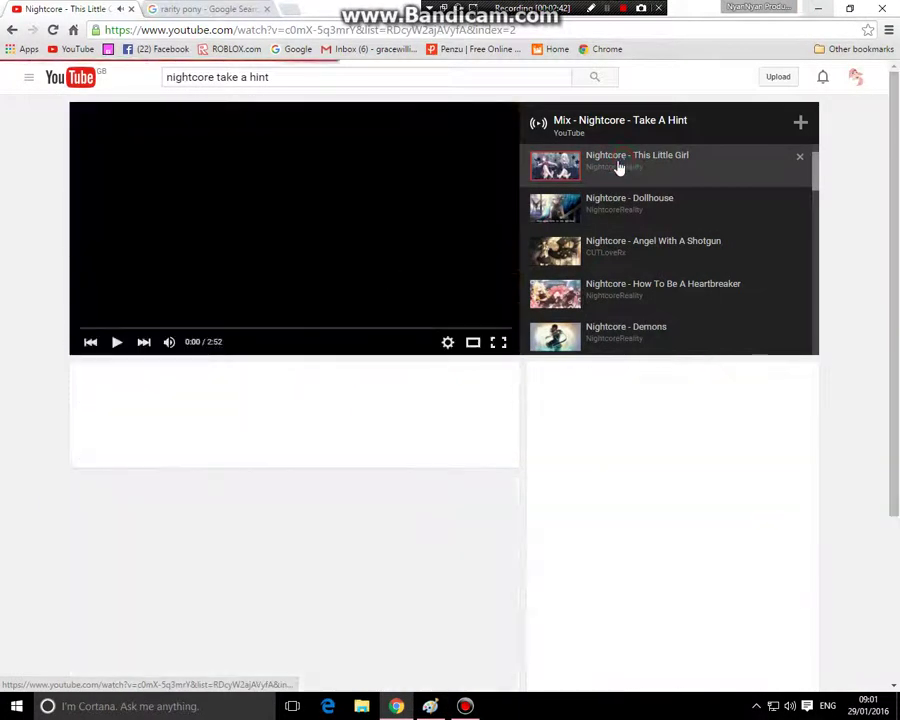
click(436, 707)
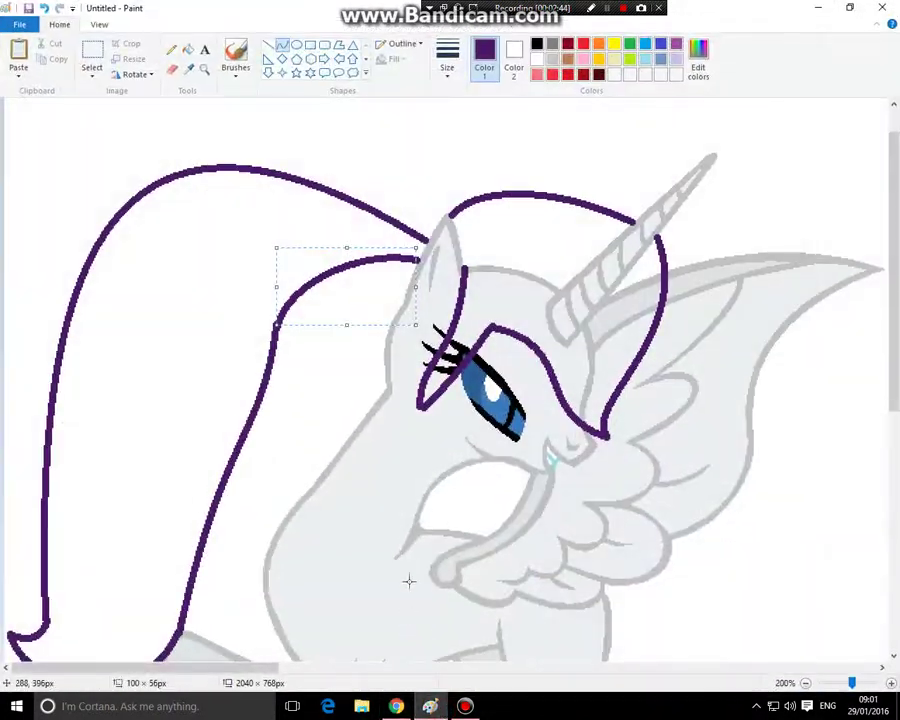
Draw the tail's outer edge as an arched curve about 131 × 311 px from the rump, bulging outward, down to hoof level.
click(269, 442)
scroll(456, 450, down, 3)
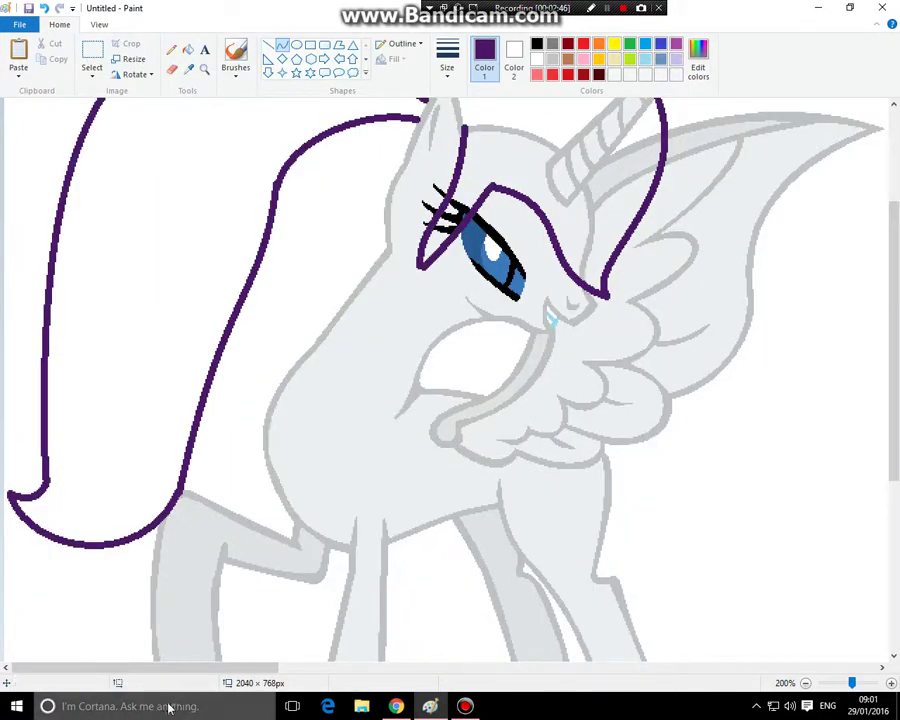
drag(183, 668, 264, 668)
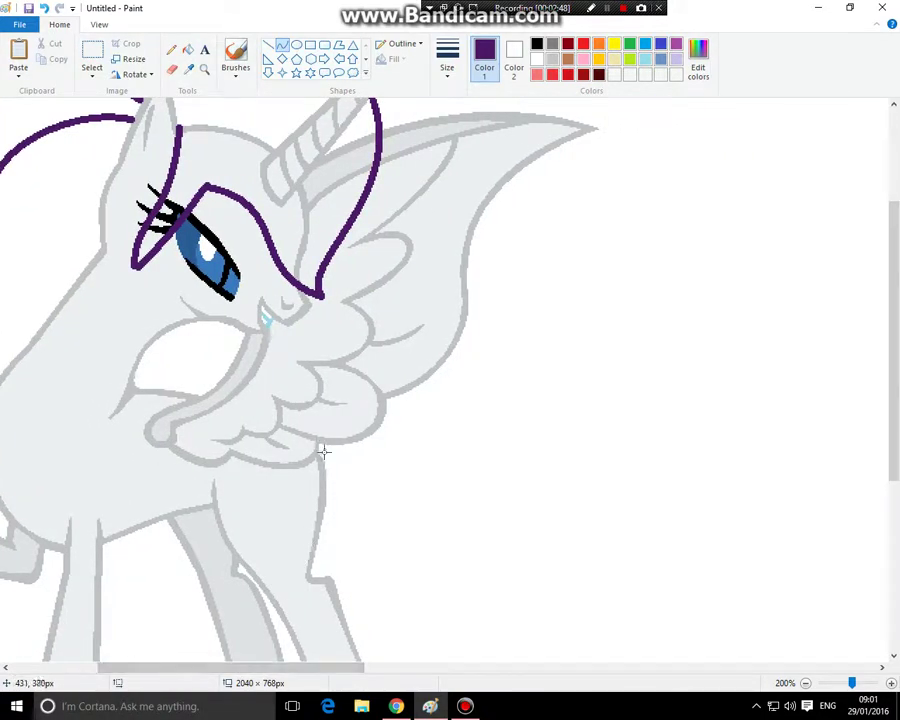
scroll(351, 437, down, 6)
drag(321, 173, 489, 572)
drag(480, 470, 418, 151)
drag(484, 211, 512, 211)
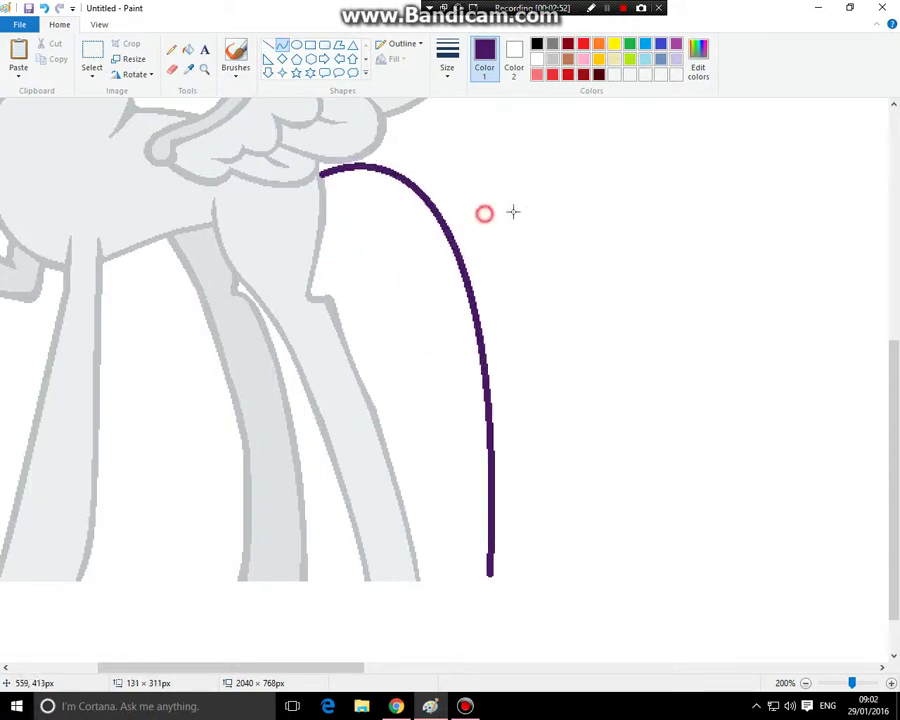
click(470, 613)
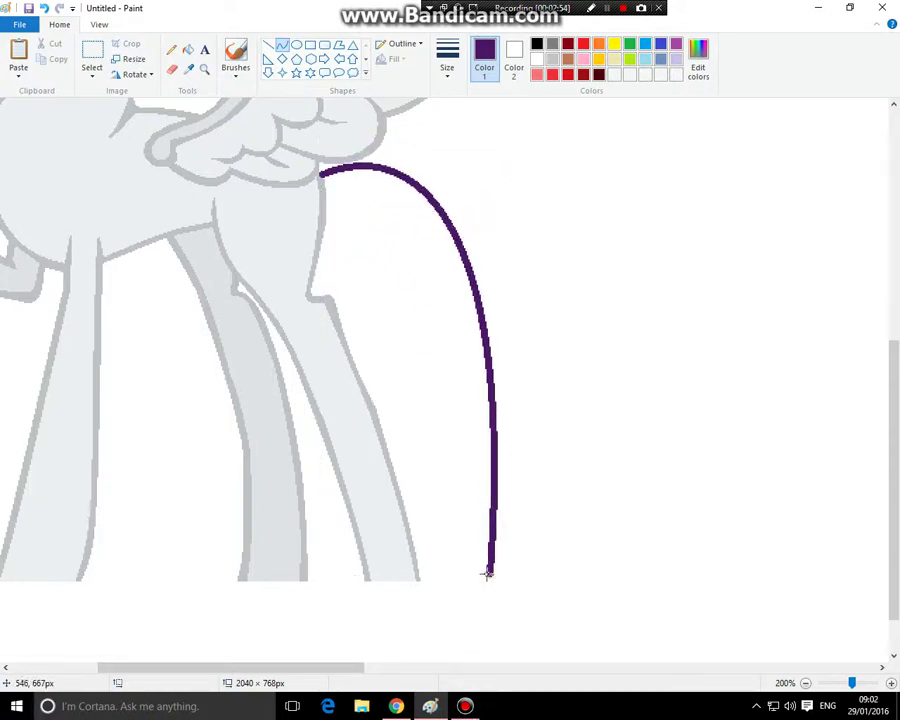
Draw a curve from the tail's tip back toward the rump and shrink it to about 54 × 126 px, ending beside the hind leg.
drag(488, 572, 325, 201)
drag(363, 245, 379, 296)
drag(323, 201, 411, 398)
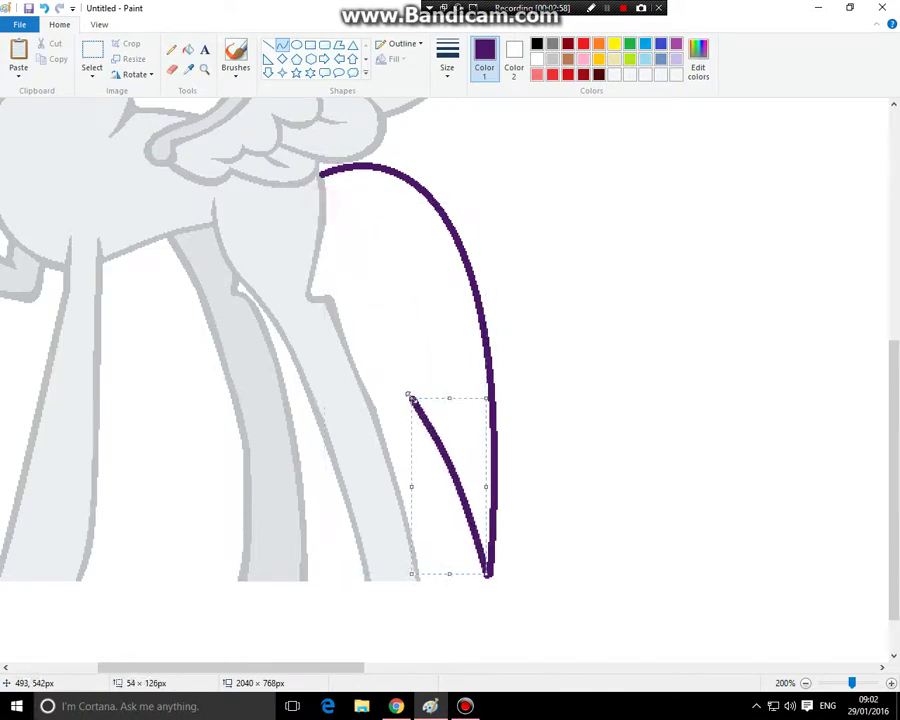
click(532, 465)
Draw a second pointed tail strand ending at the hind leg, and a small curve about 7 × 18 px at the hock.
mouse_move(441, 449)
mouse_down()
mouse_move(431, 556)
mouse_move(440, 575)
mouse_move(410, 532)
mouse_up()
click(430, 536)
click(515, 597)
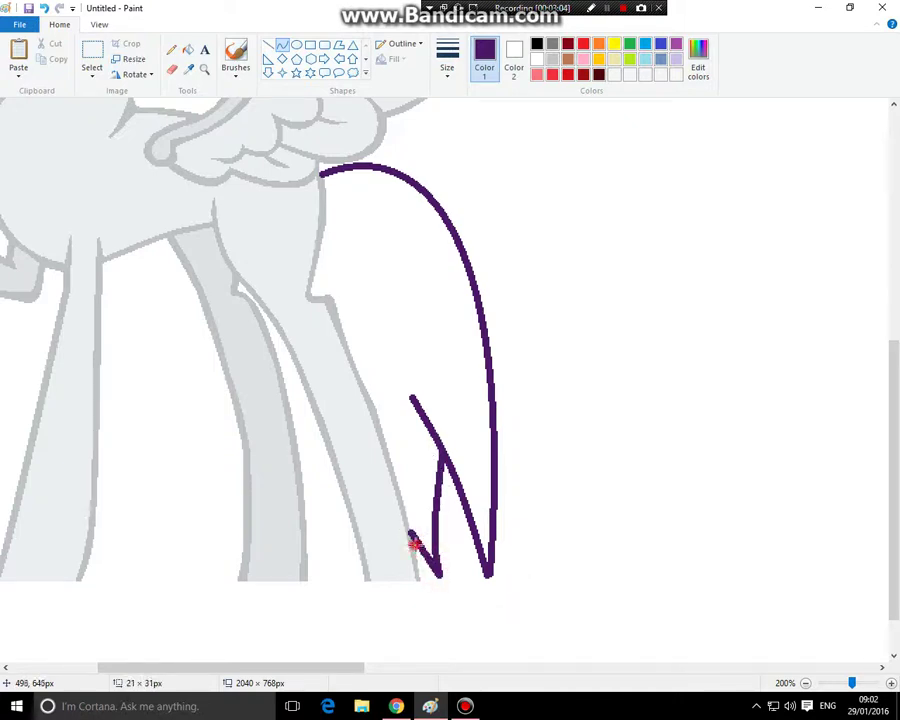
click(394, 362)
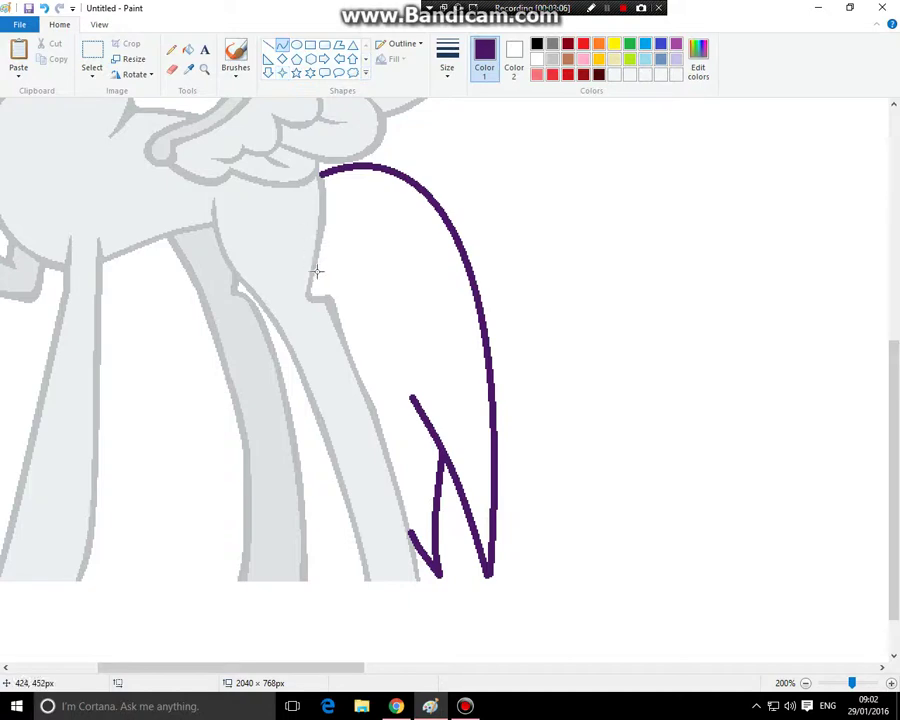
drag(316, 270, 324, 293)
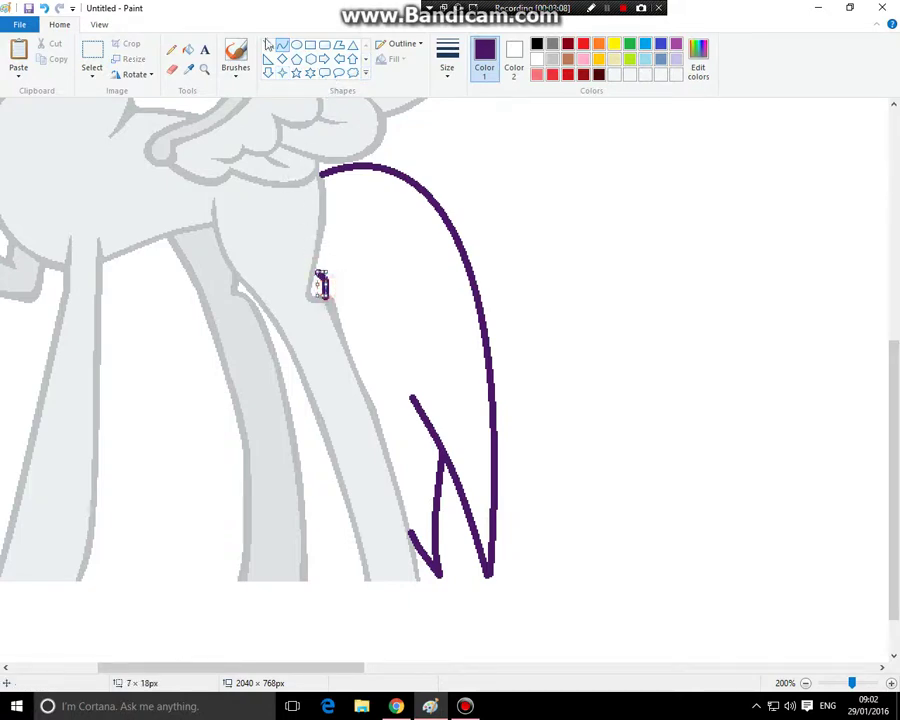
Sample the blue-purple of the reference pony's mane and fill the back mane and the tail with it.
click(206, 70)
right_click(234, 161)
right_click(234, 161)
click(242, 228)
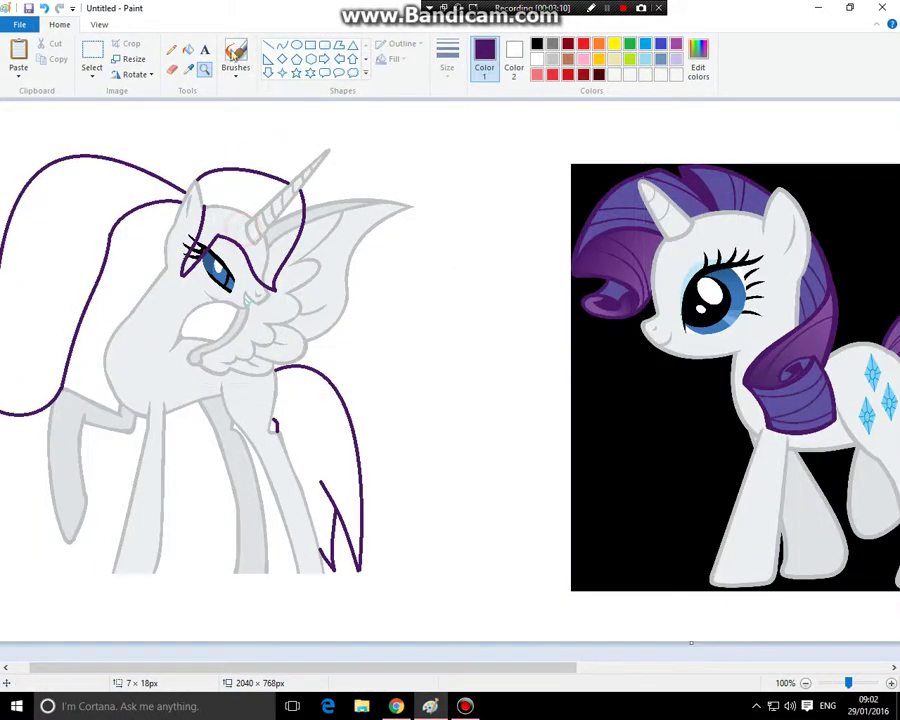
click(188, 69)
click(620, 195)
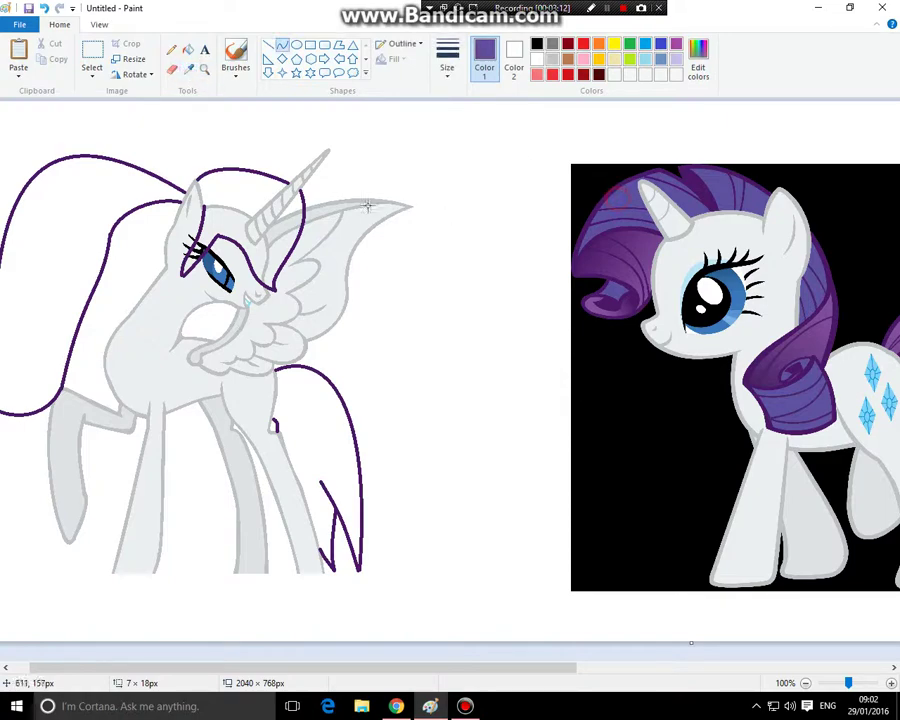
click(187, 51)
click(148, 184)
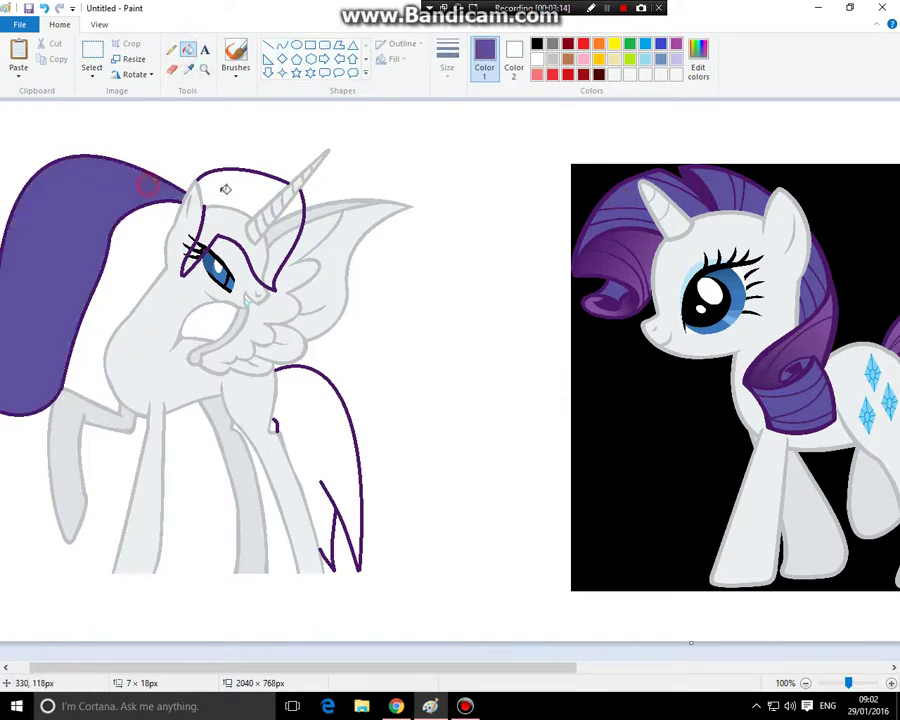
click(324, 418)
Pencil thin blue-purple lines across the head outline beside the horn and along the horn's lower edge, and activate the fill tool.
click(201, 74)
click(253, 160)
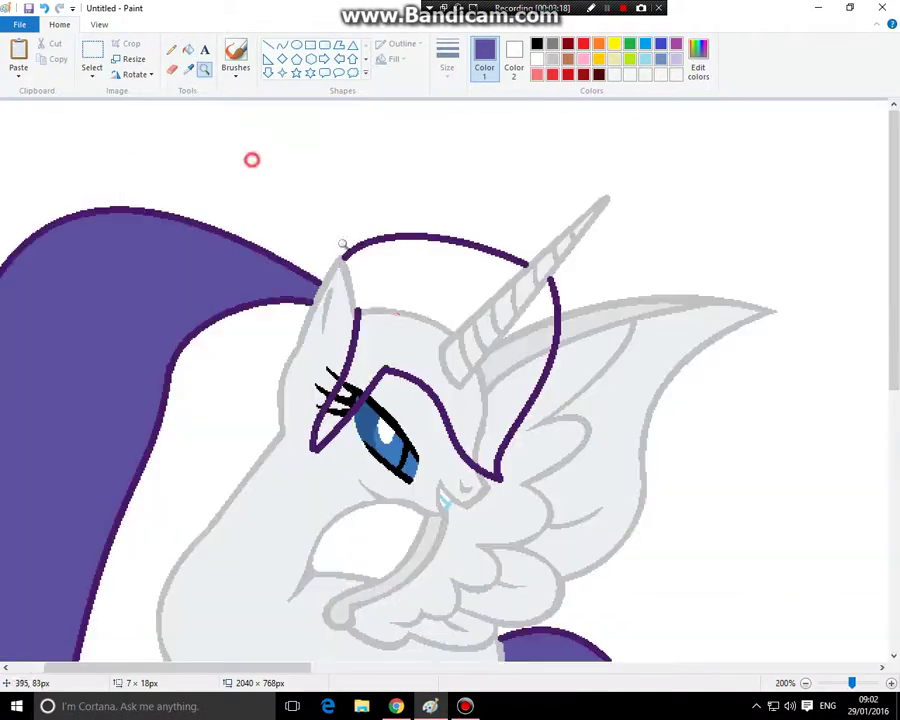
click(396, 317)
click(312, 305)
click(171, 50)
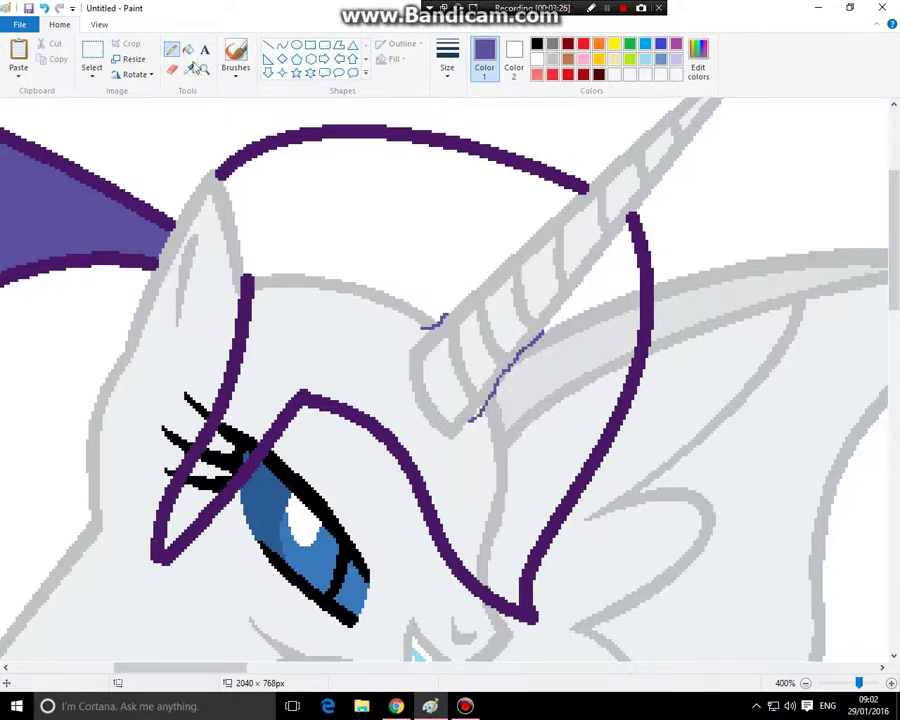
click(188, 49)
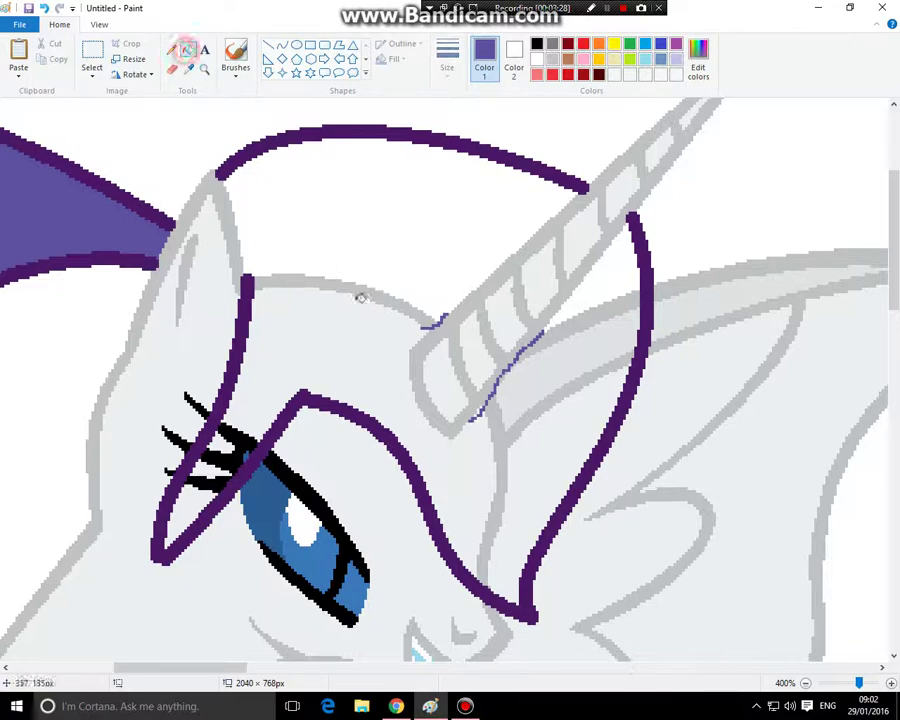
Fill the front mane around the horn with blue-purple, including the outline segments and eyelash sections inside it.
click(350, 289)
click(420, 318)
click(517, 404)
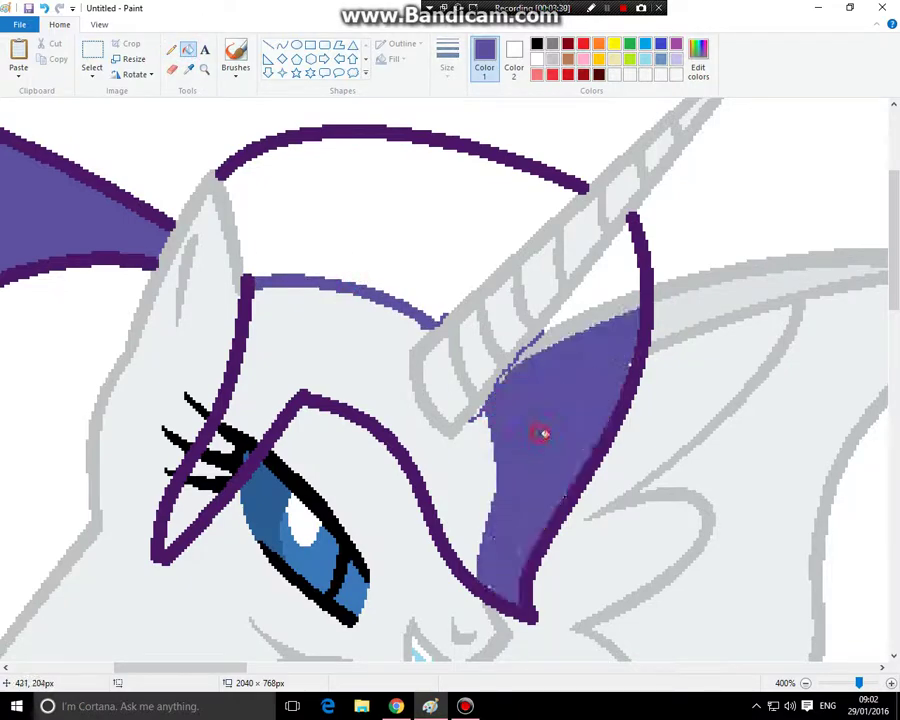
click(567, 331)
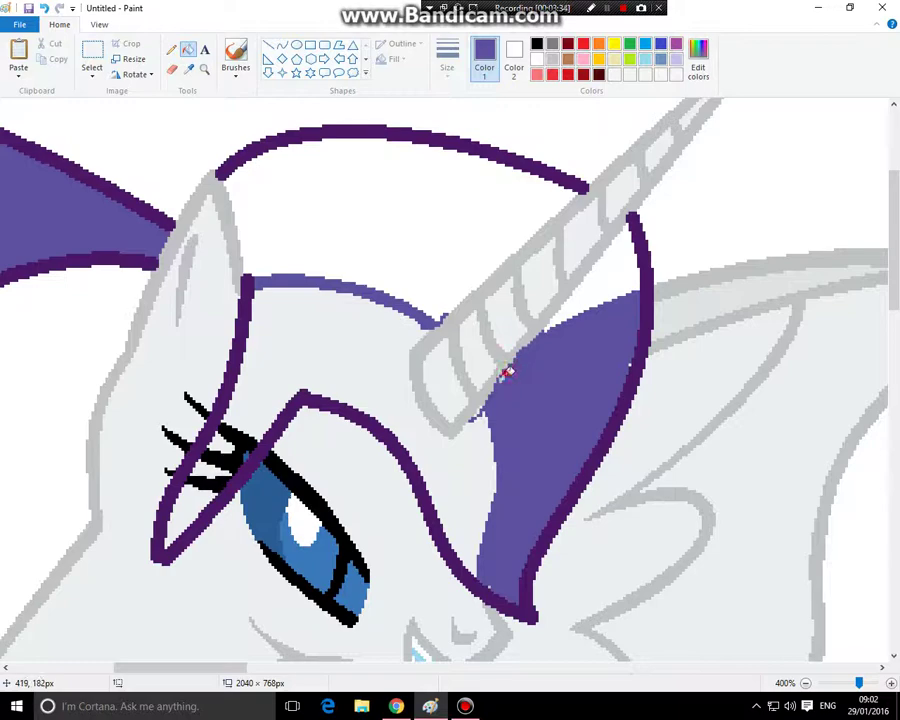
click(470, 430)
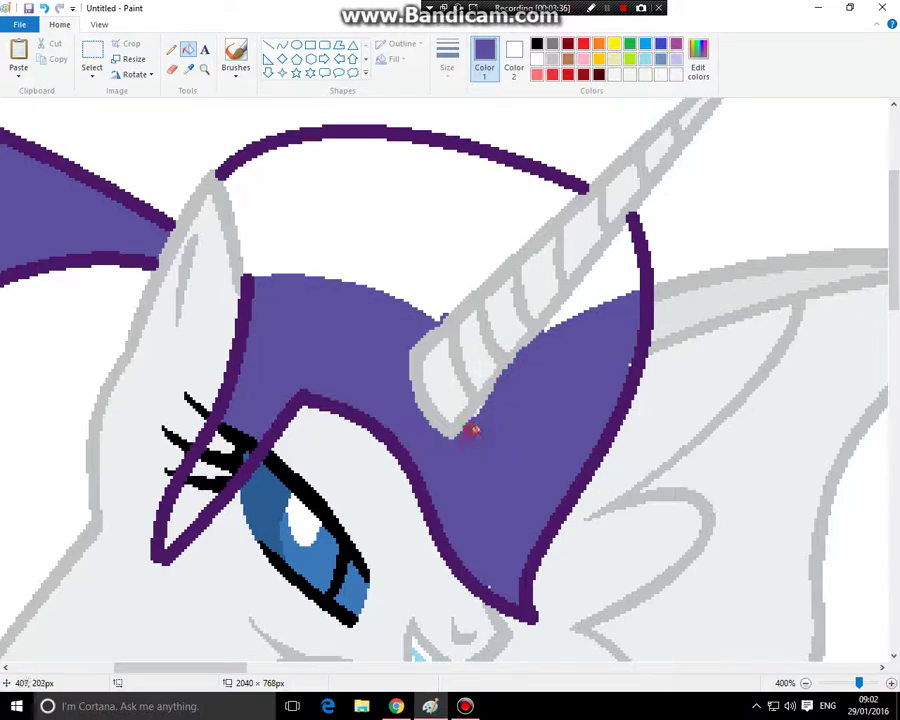
click(385, 283)
click(591, 273)
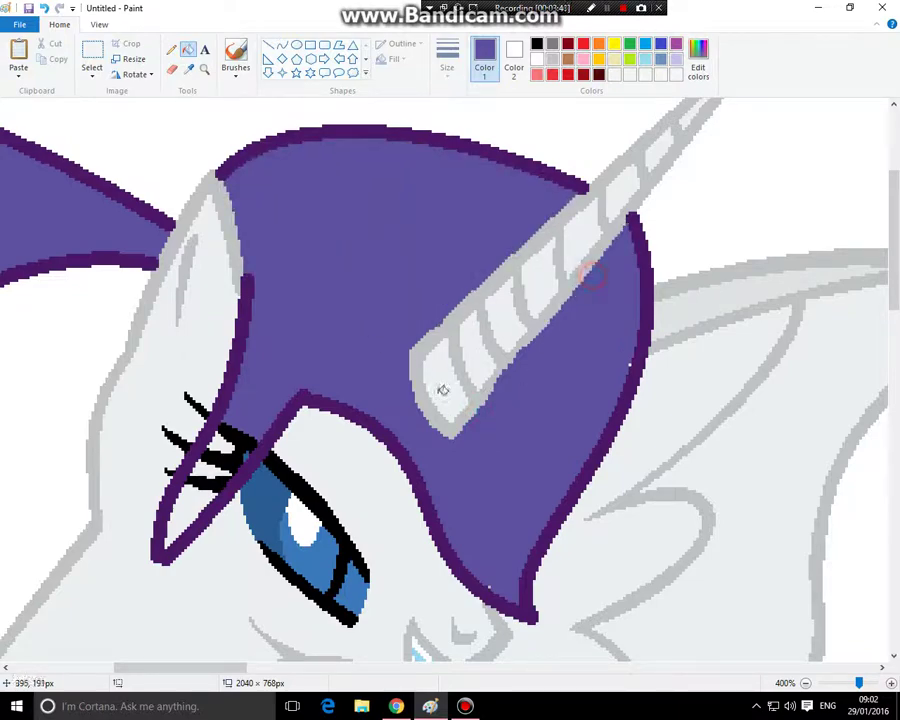
click(201, 464)
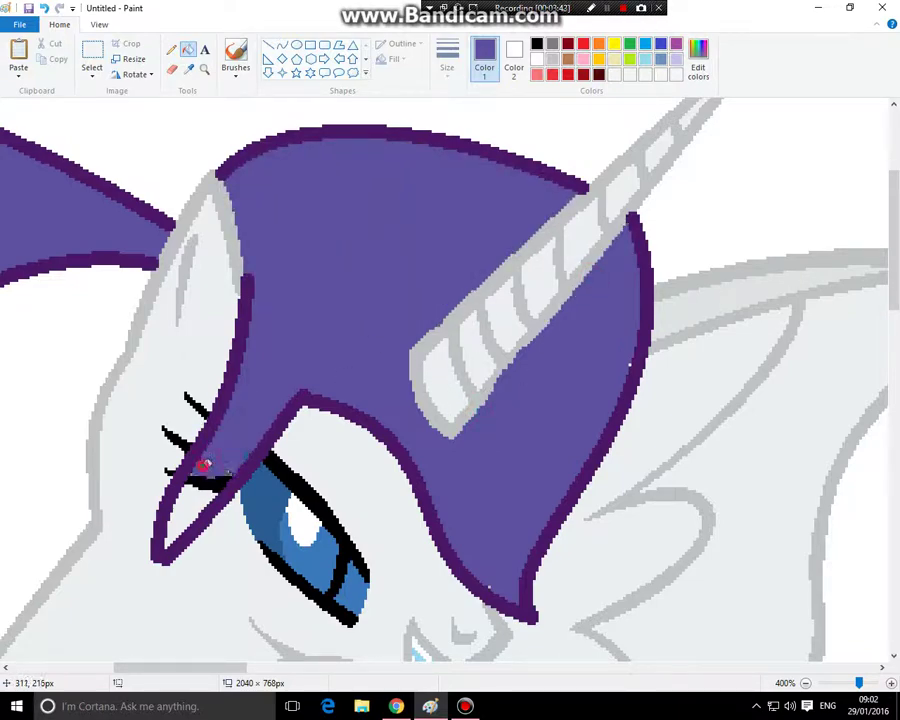
click(191, 490)
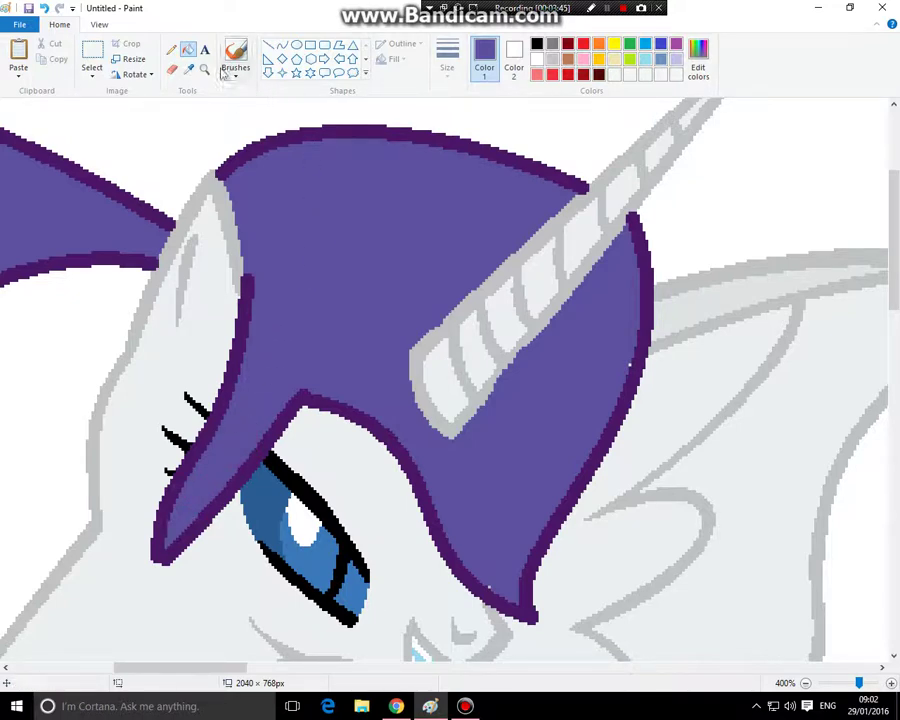
Sample the dark purple of the mane outline and draw an S-shaped curve about 67 × 49 px across the horn.
click(188, 68)
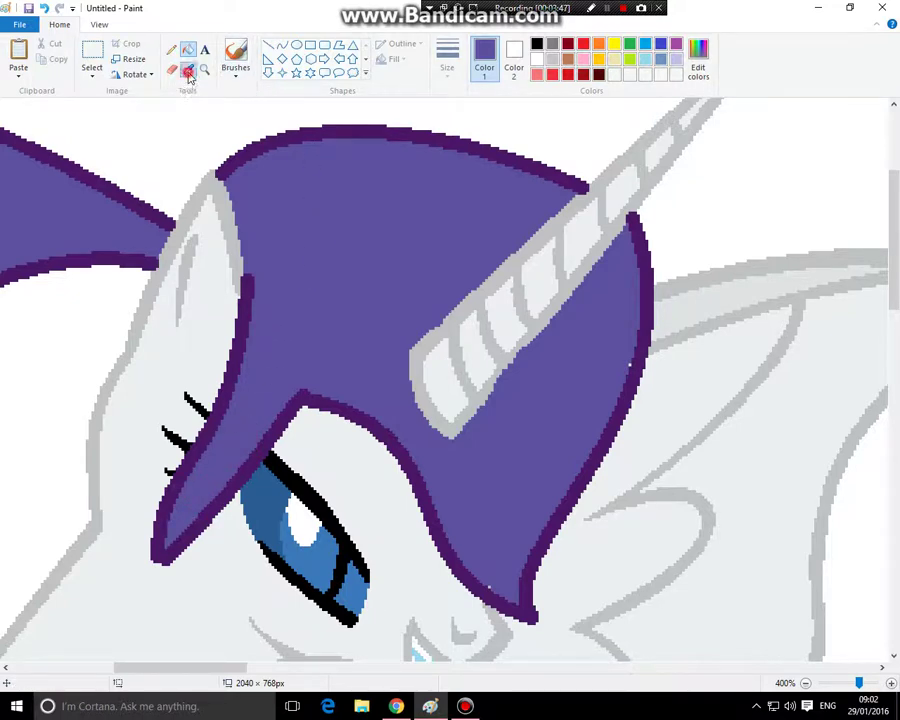
click(345, 130)
click(282, 46)
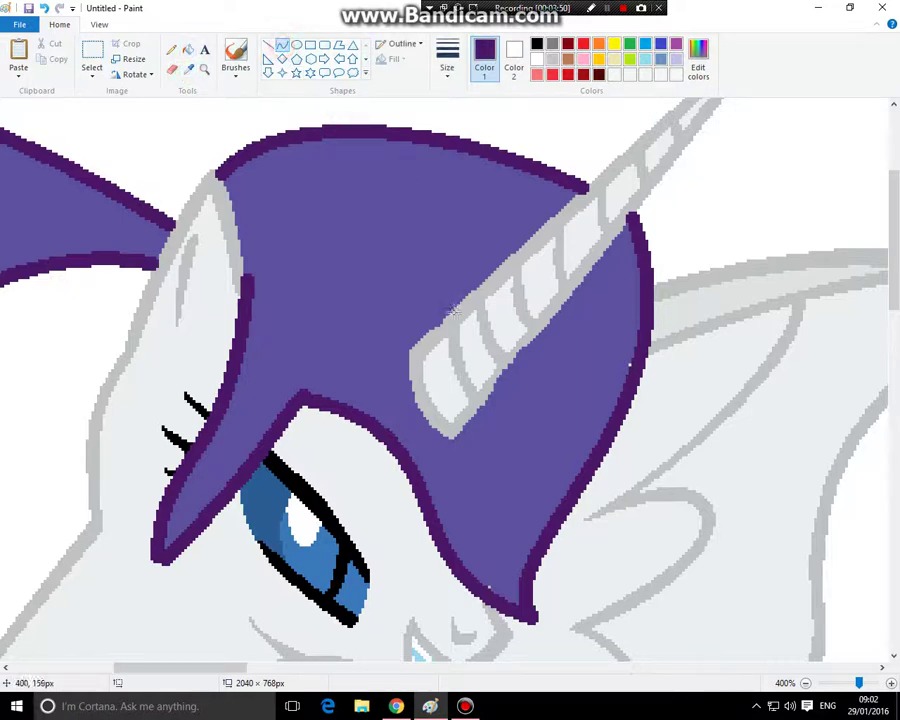
drag(438, 277, 538, 376)
mouse_move(474, 338)
mouse_down()
mouse_move(506, 358)
mouse_move(583, 252)
mouse_up()
drag(490, 318, 533, 287)
Sample the mane's blue-purple and fill the horn sections below the curve so the hair covers the horn's base.
click(190, 69)
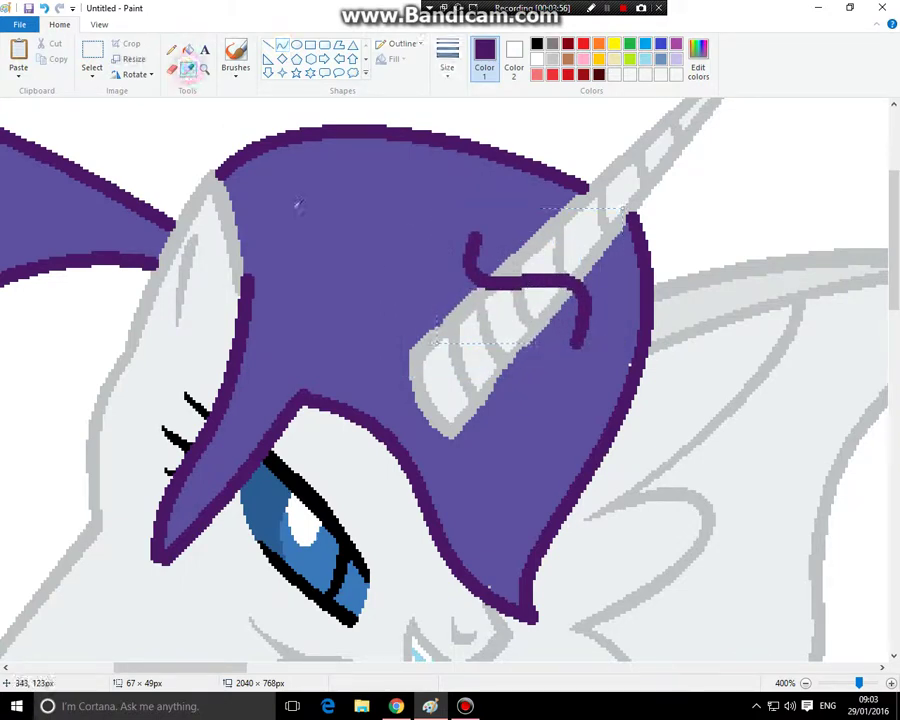
click(307, 225)
click(185, 48)
click(418, 387)
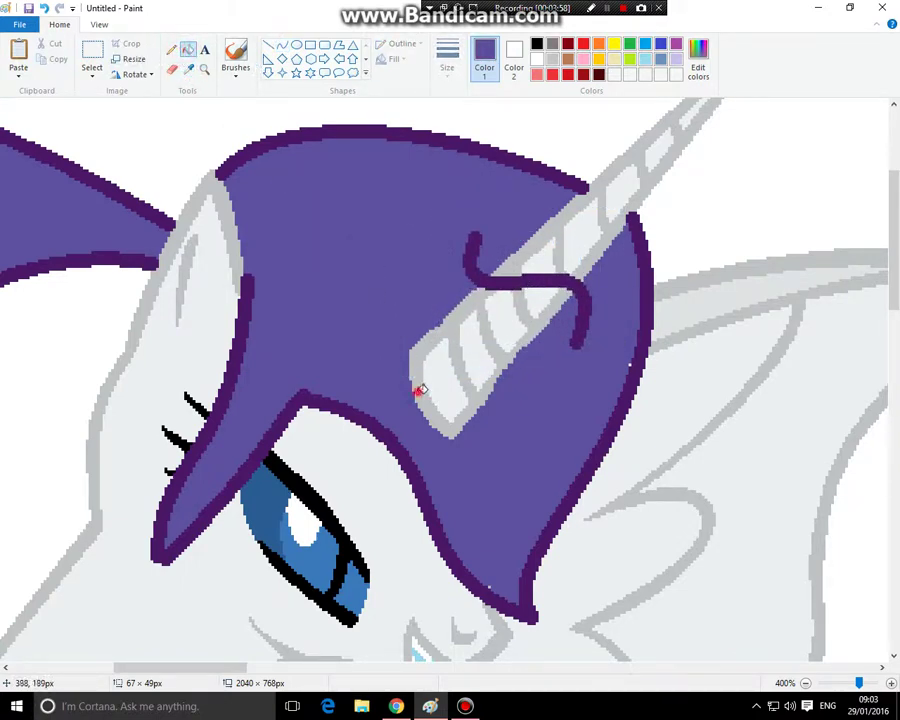
click(432, 371)
click(502, 316)
click(539, 300)
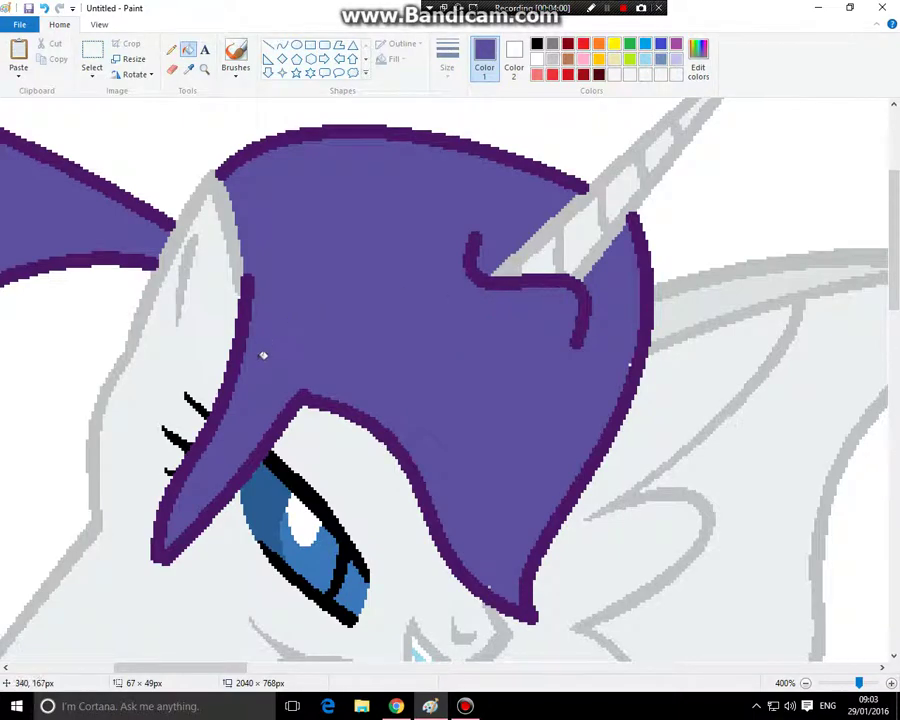
Bring the pony's hind flank beside the tail into view at 400% zoom.
scroll(263, 355, down, 3)
click(204, 69)
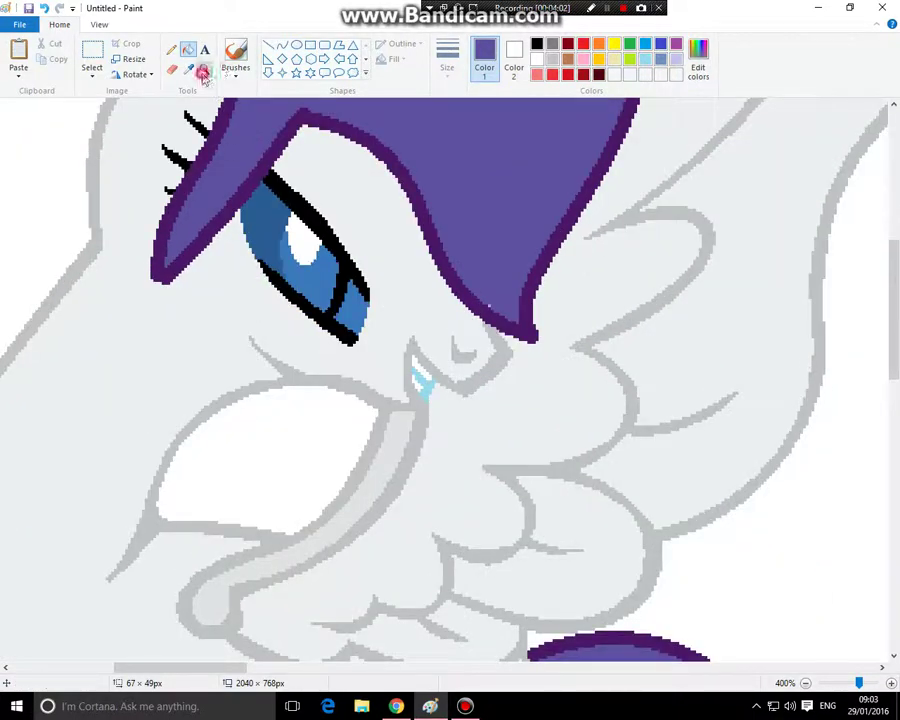
right_click(256, 240)
right_click(236, 266)
click(184, 404)
click(285, 355)
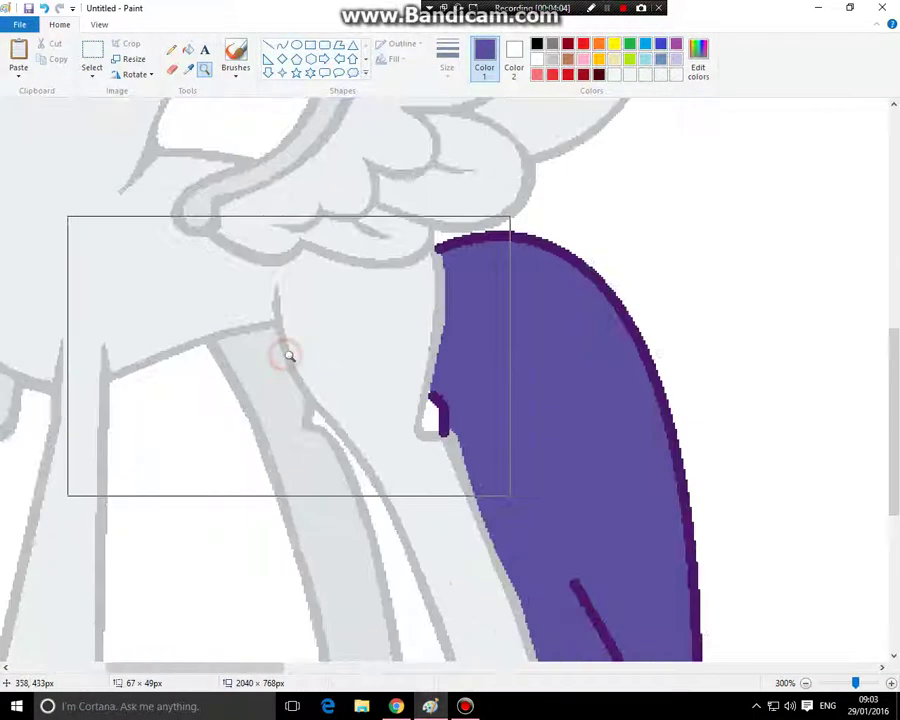
click(310, 345)
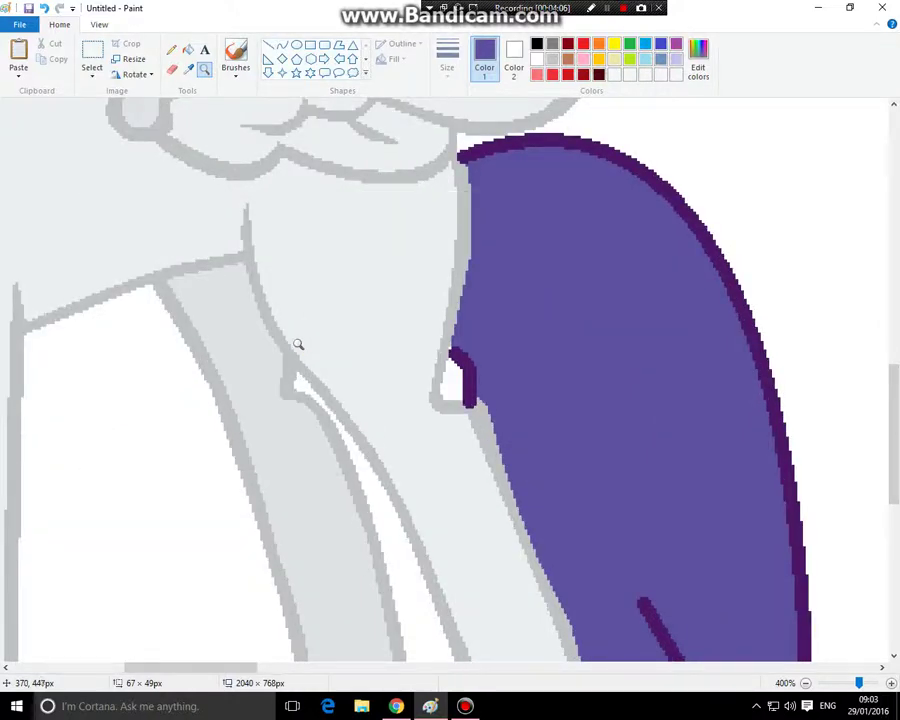
click(172, 49)
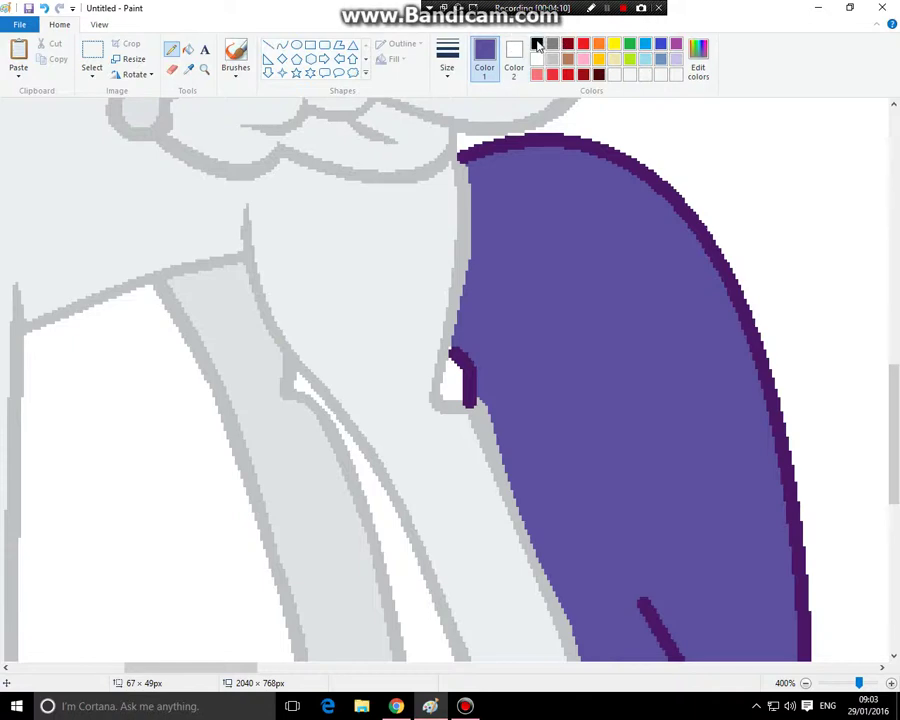
mouse_move(399, 219)
mouse_down()
mouse_move(396, 210)
mouse_move(322, 223)
mouse_up()
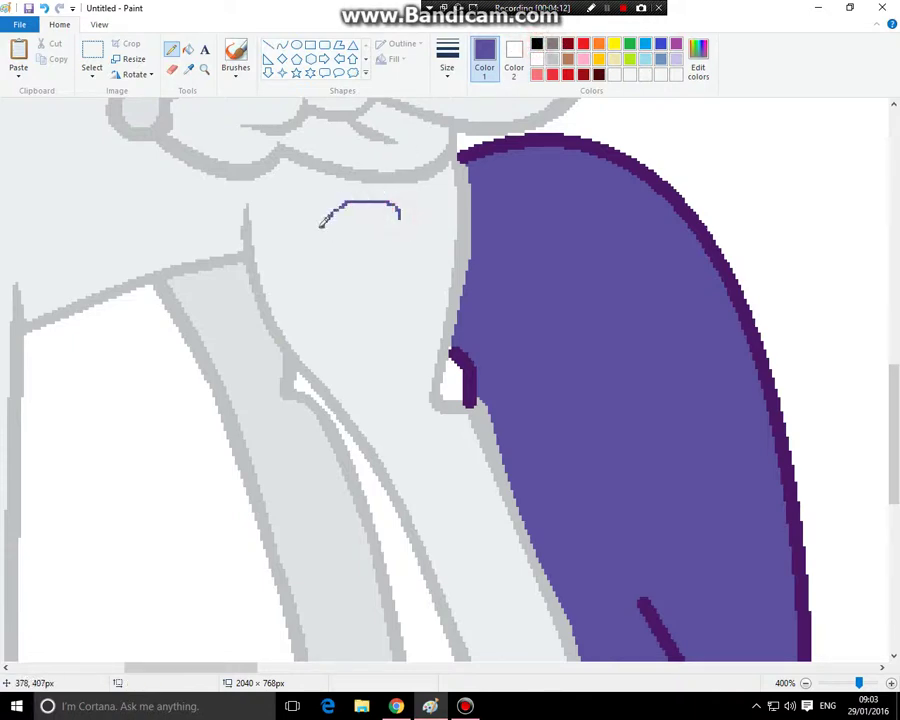
click(47, 8)
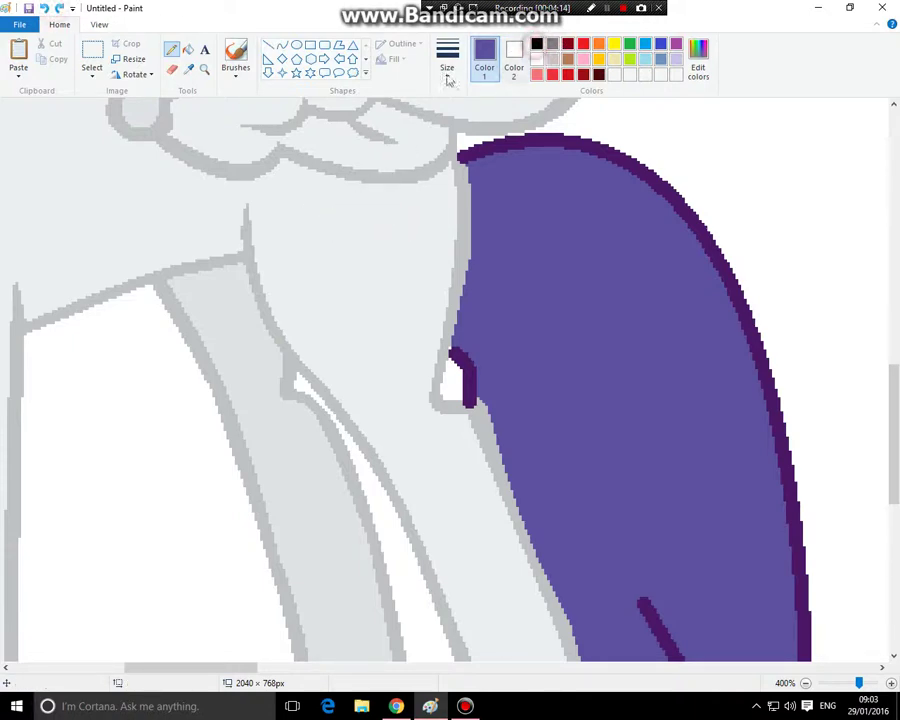
Draw a black curve on the hind flank as the front half of a heart, using the second-thinnest line width.
click(537, 44)
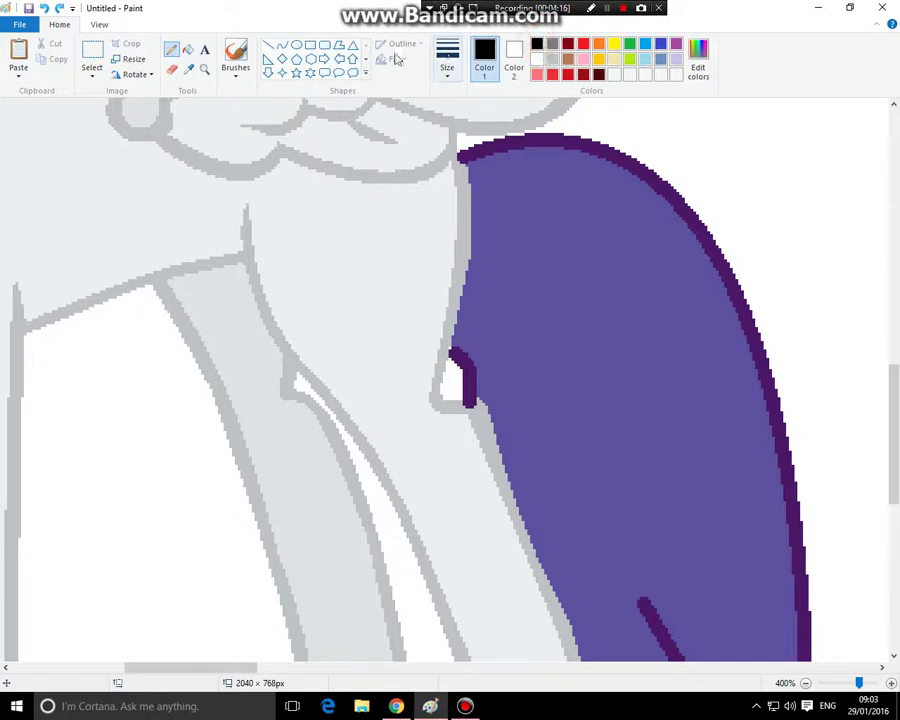
click(283, 45)
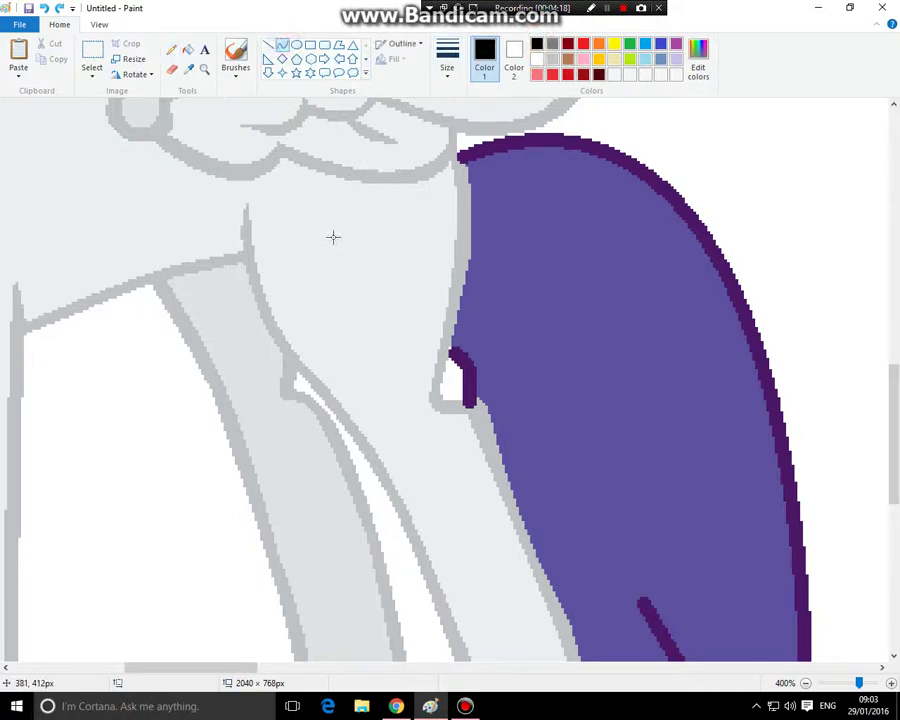
drag(333, 237, 356, 312)
drag(322, 277, 261, 287)
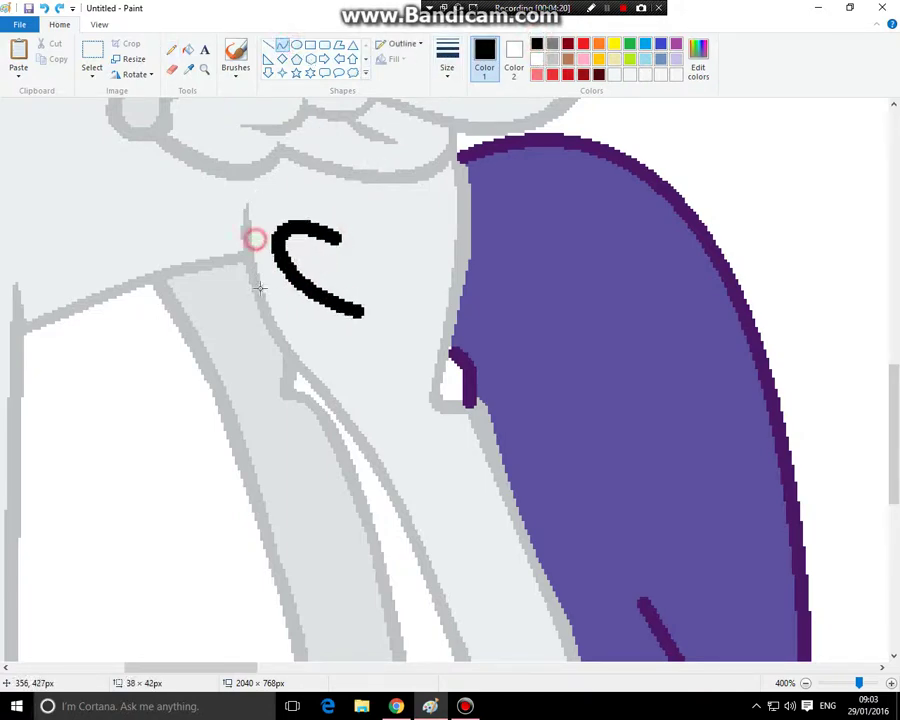
click(447, 55)
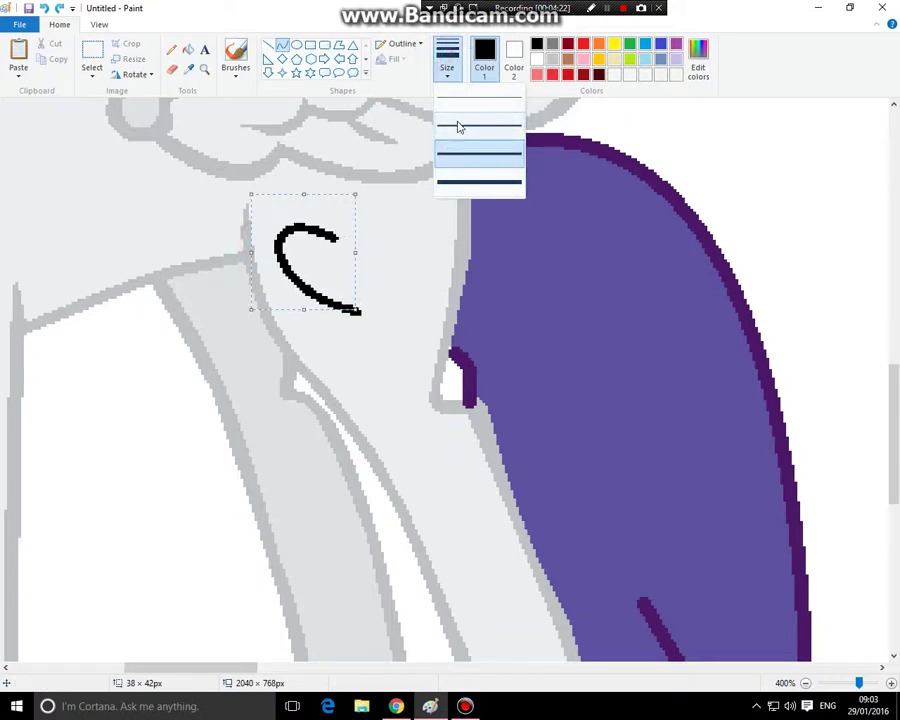
click(458, 124)
click(410, 188)
Draw a second black curve between the first curve's ends to close the heart.
drag(336, 240, 355, 311)
click(368, 272)
drag(377, 223, 430, 235)
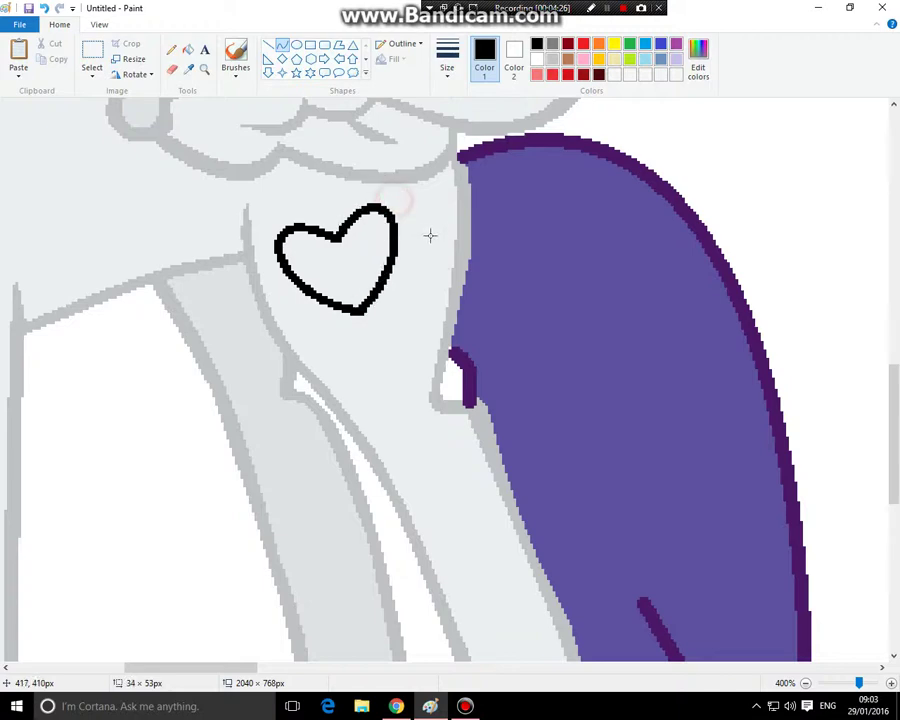
click(479, 242)
Pencil a small black starburst of crossing strokes between the heart and the tail.
click(172, 49)
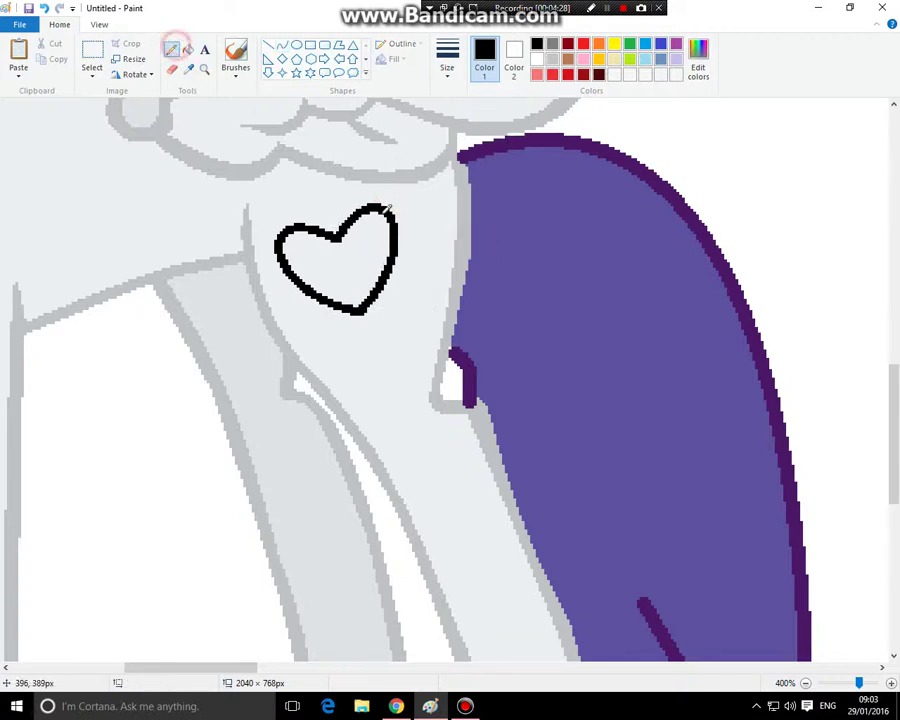
drag(432, 222, 400, 285)
mouse_move(405, 235)
mouse_down()
mouse_move(445, 289)
mouse_move(427, 236)
mouse_move(425, 289)
mouse_move(403, 258)
mouse_move(448, 255)
mouse_up()
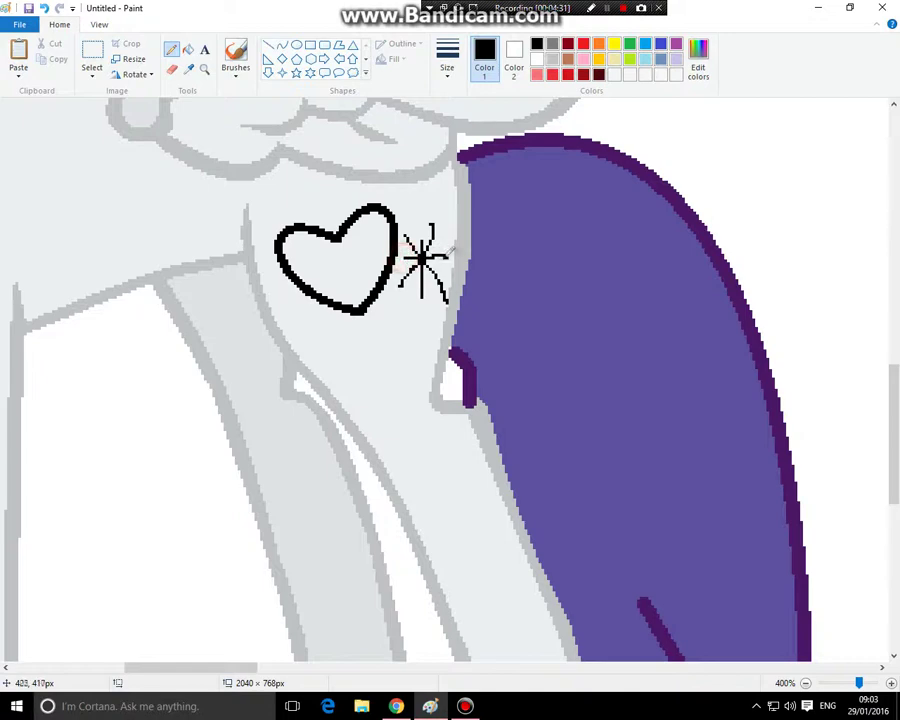
Fill the heart on the flank with red.
click(186, 51)
click(585, 43)
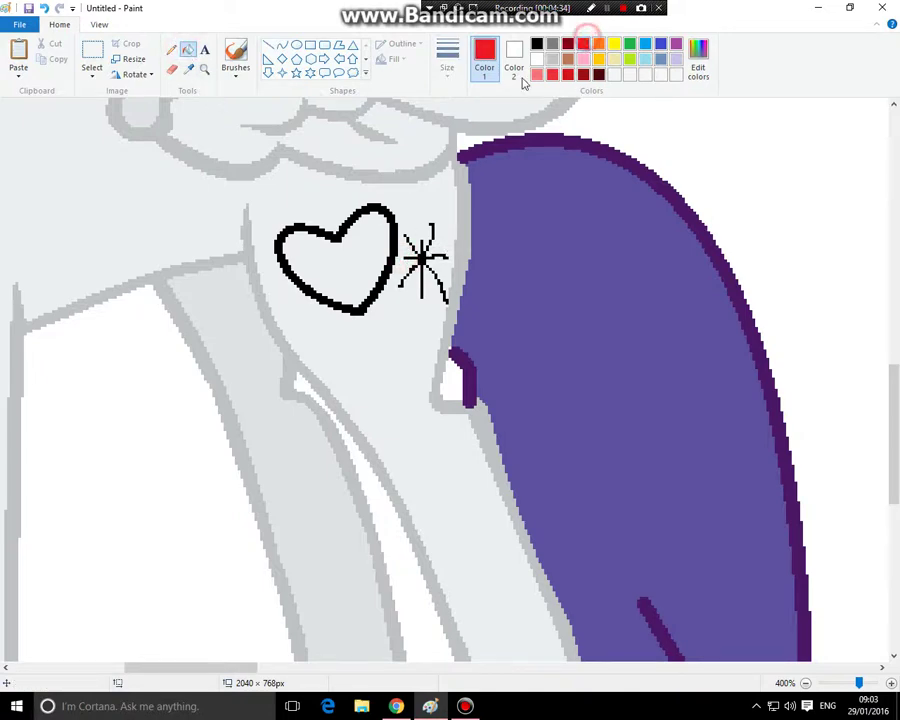
click(335, 268)
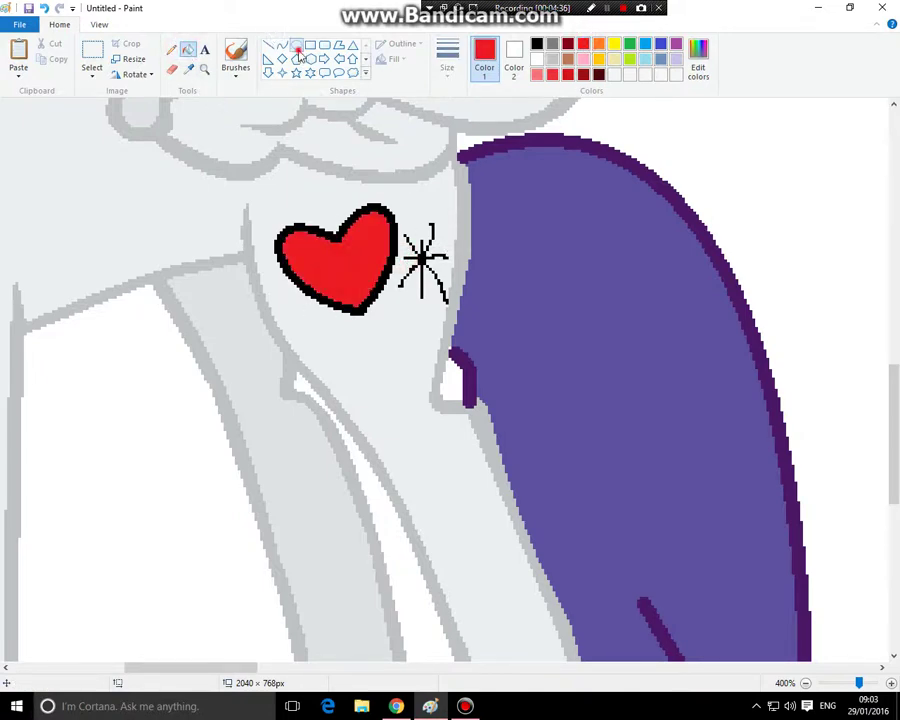
Draw a black ellipse of about 68 × 57 px around the heart and starburst.
click(296, 45)
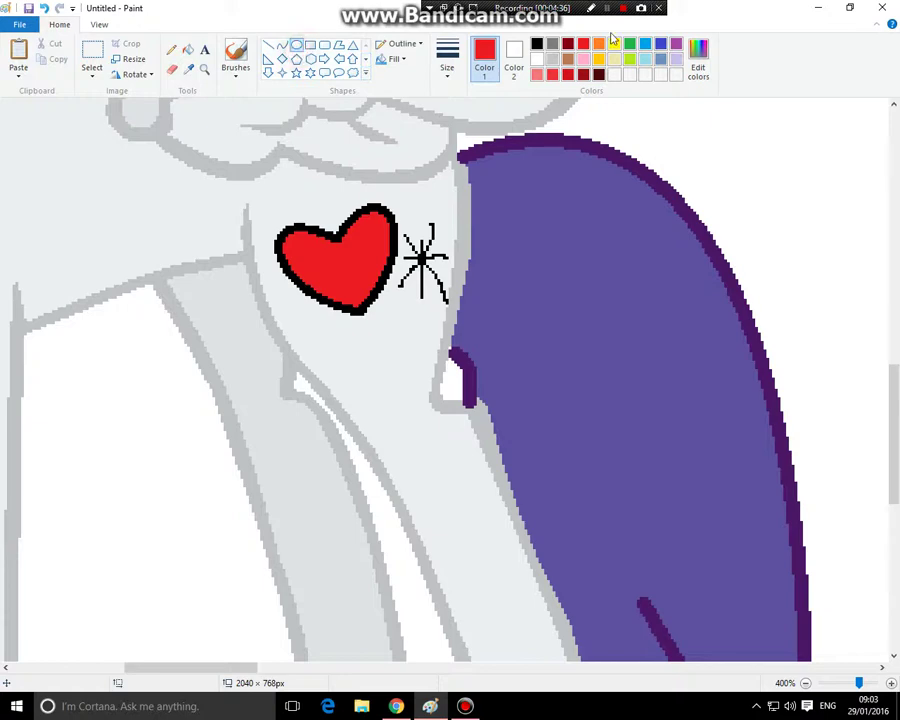
click(537, 44)
drag(265, 172, 455, 340)
drag(357, 163, 360, 183)
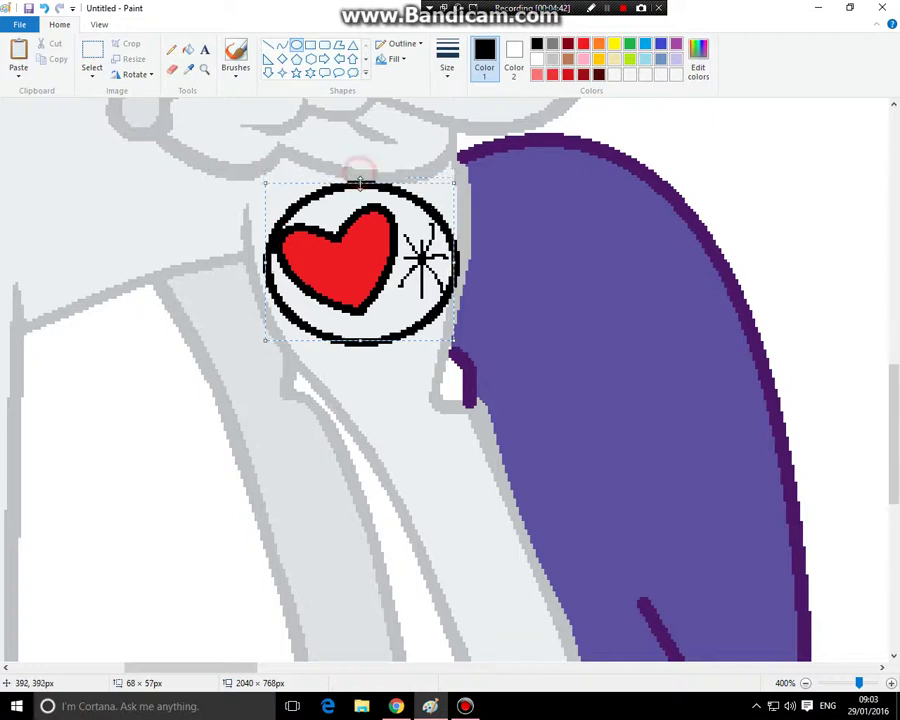
Draw two crossing black diagonal lines inside the ellipse, over the heart.
click(268, 45)
drag(418, 198, 300, 330)
drag(290, 213, 428, 318)
Pencil a thin red boundary from the fringe above the eye down to the muzzle and back to the mane, and fill the enclosed area red.
click(204, 69)
right_click(205, 154)
right_click(205, 154)
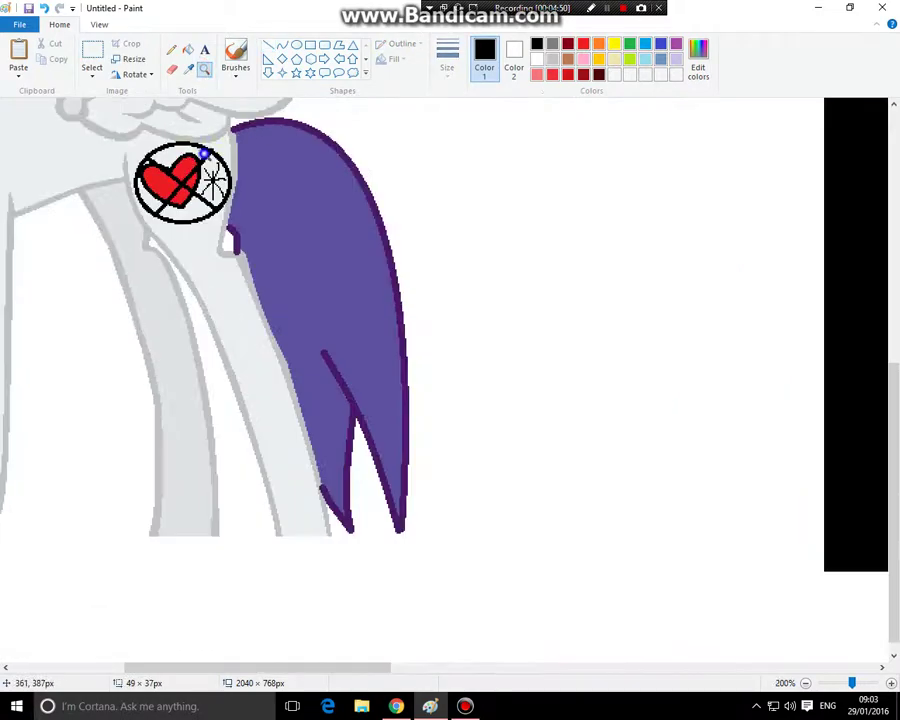
right_click(199, 157)
right_click(195, 161)
click(191, 235)
click(279, 307)
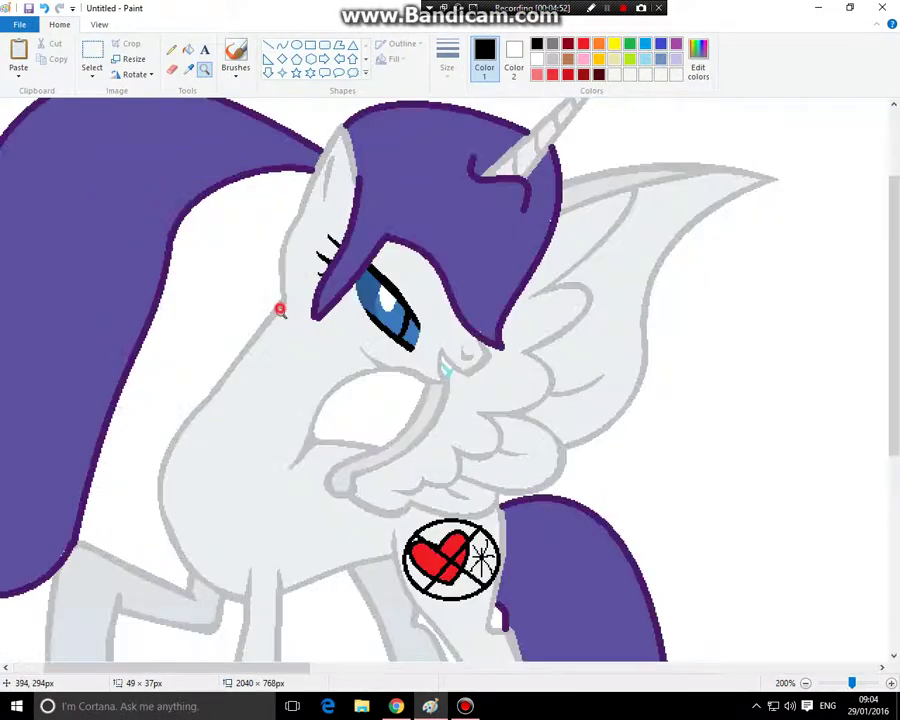
click(366, 293)
click(319, 243)
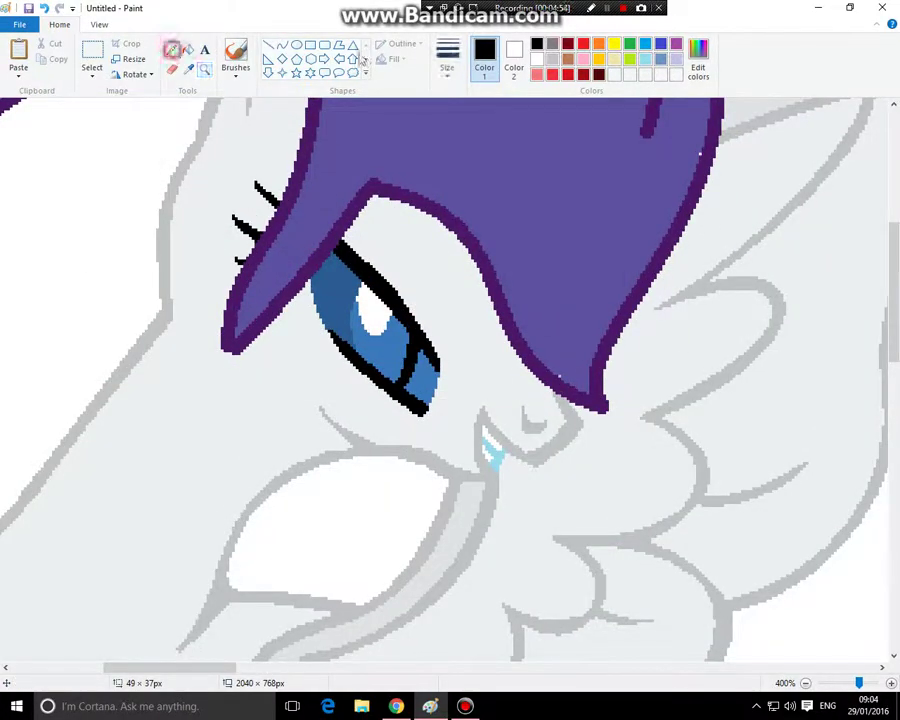
click(171, 49)
click(584, 45)
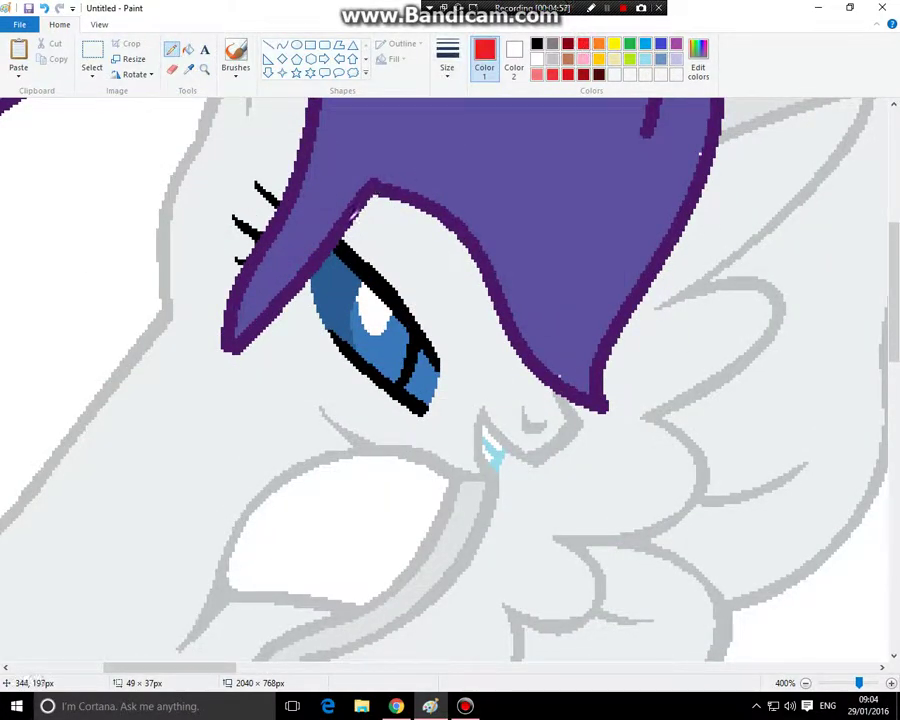
mouse_move(352, 228)
mouse_down()
mouse_move(352, 254)
mouse_move(404, 232)
mouse_move(414, 285)
mouse_up()
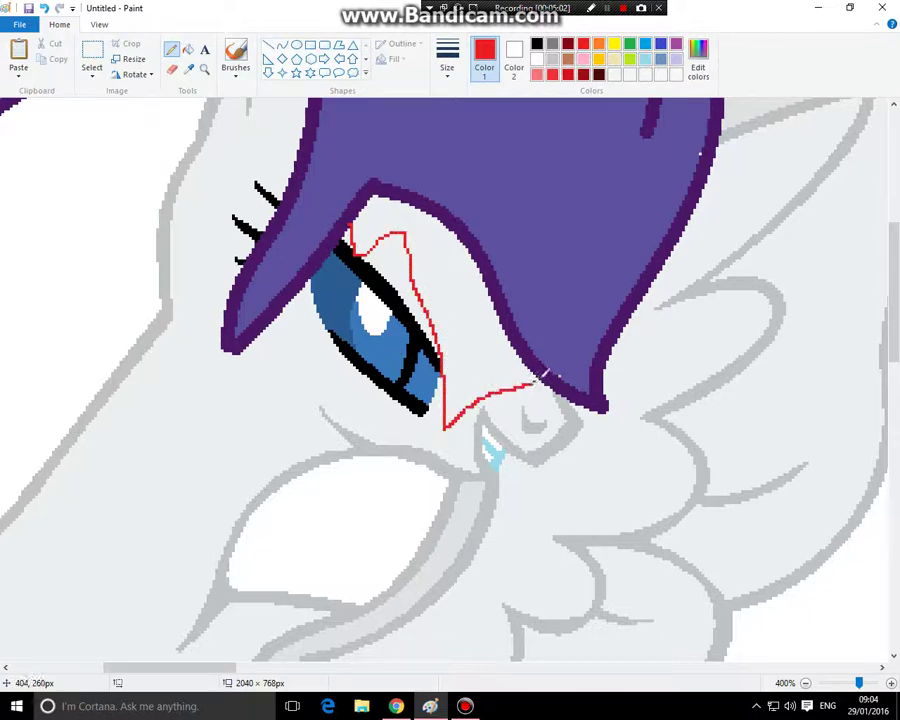
click(188, 49)
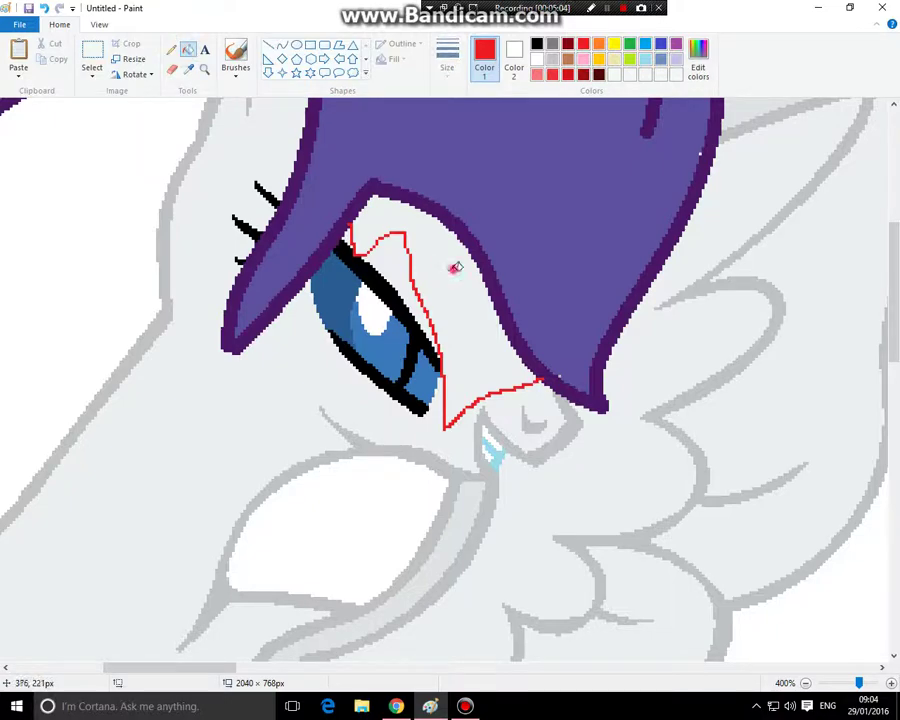
click(456, 265)
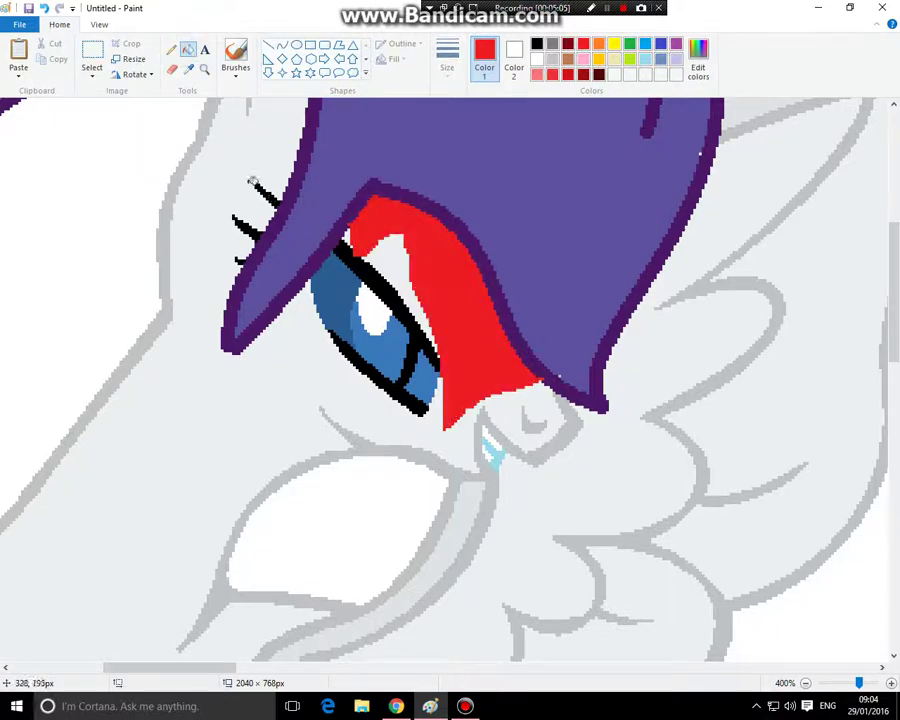
Undo the red fill between the fringe and the eye together with its pencilled boundary.
click(44, 8)
click(44, 8)
Fill the light-blue patches in the mouth opening below the muzzle with white.
click(205, 69)
click(473, 352)
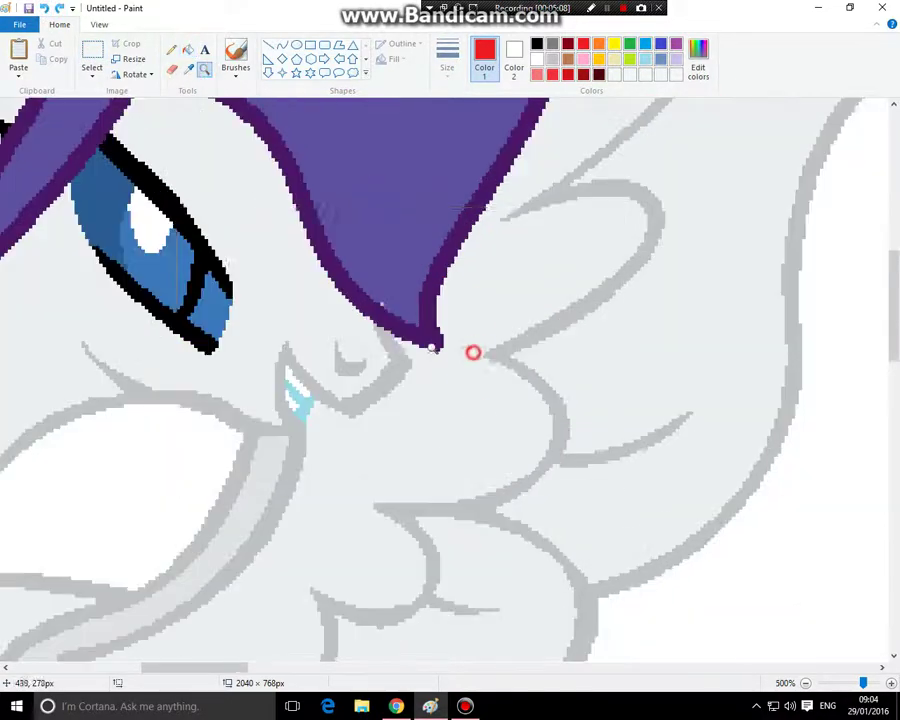
click(386, 350)
click(213, 337)
click(207, 201)
click(237, 271)
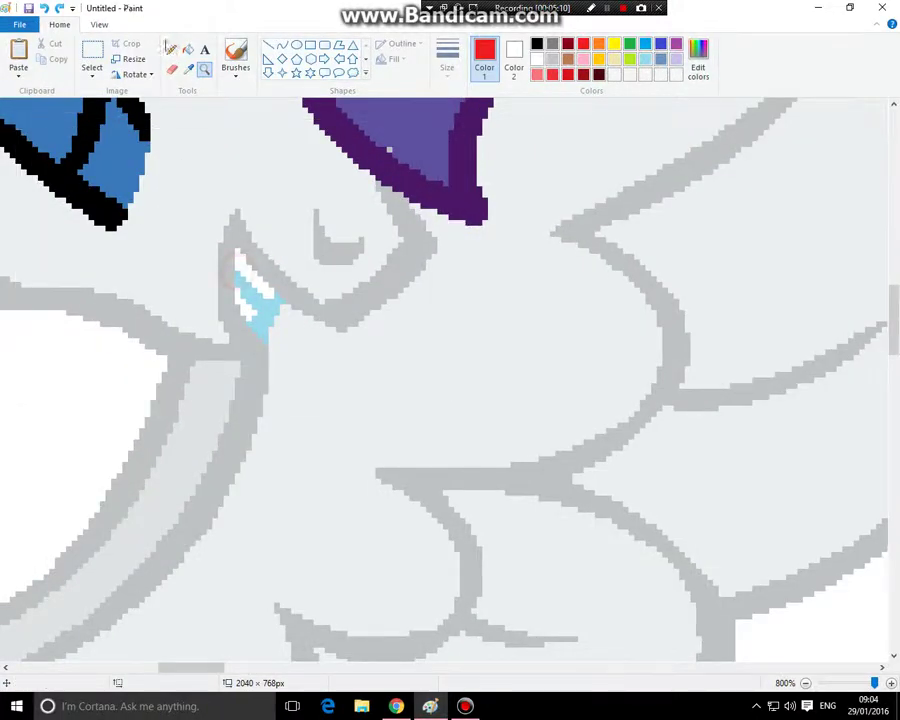
click(188, 49)
click(537, 60)
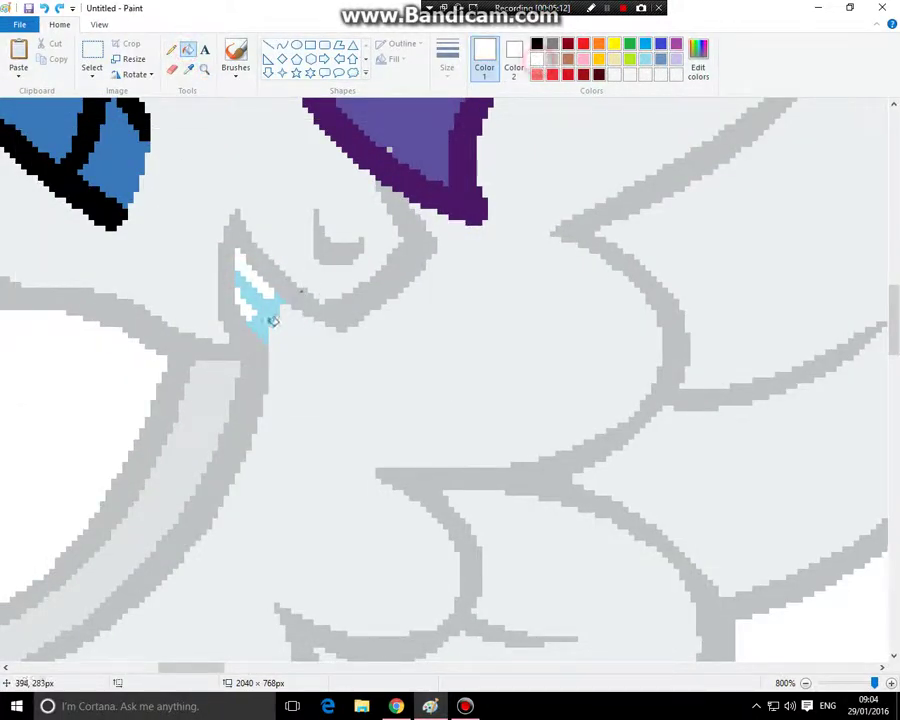
click(257, 316)
click(255, 290)
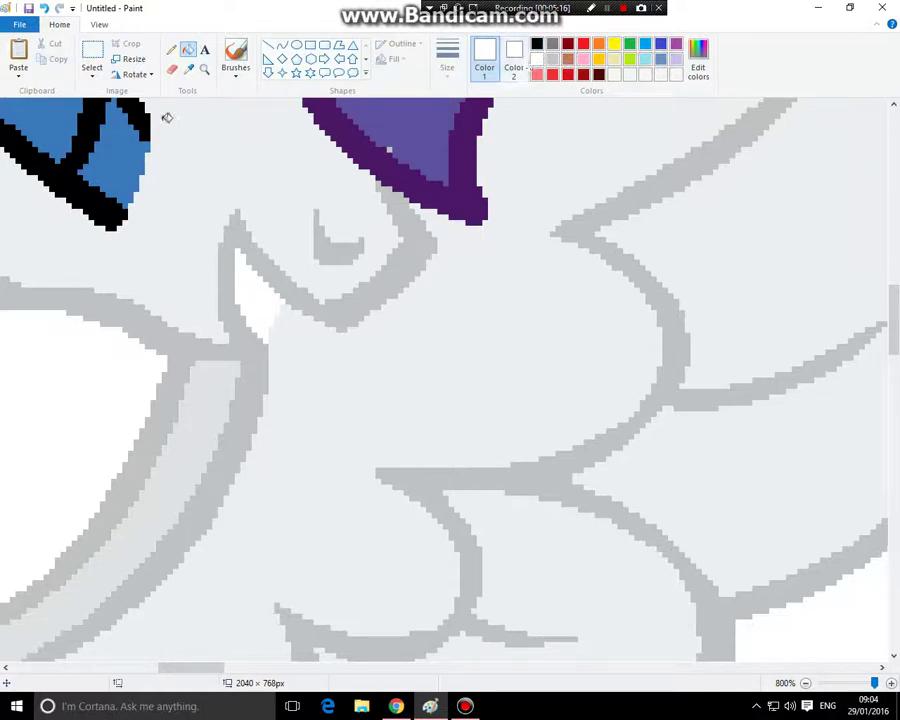
Sample the light grey body colour and fill the white mouth opening with it.
click(188, 69)
click(292, 334)
click(262, 308)
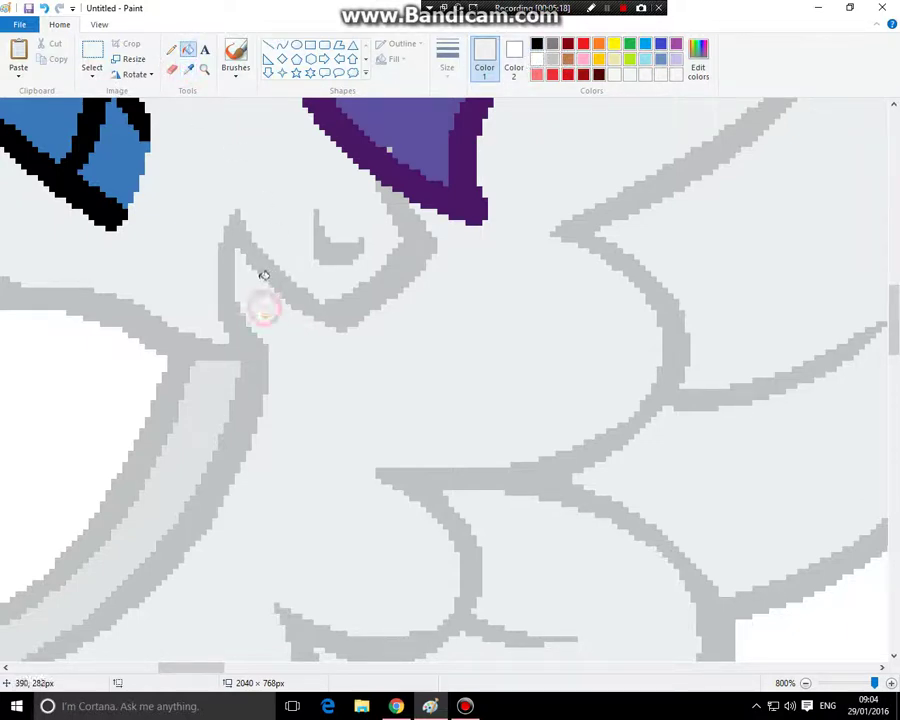
Try to pencil a white edge along the mouth and muzzle underside and fill the enclosed area white.
click(170, 50)
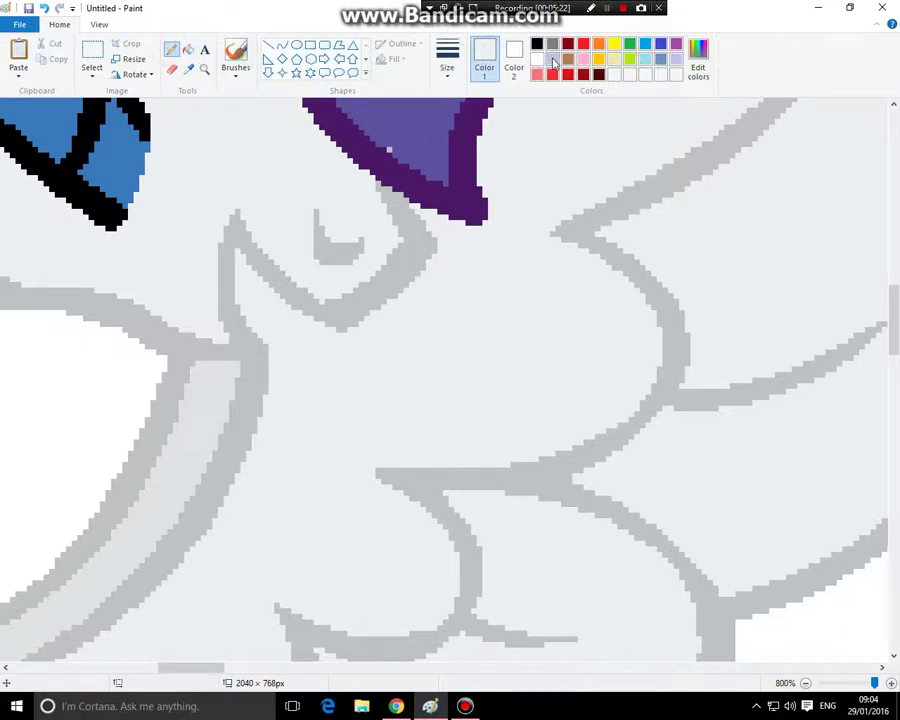
click(537, 58)
click(236, 258)
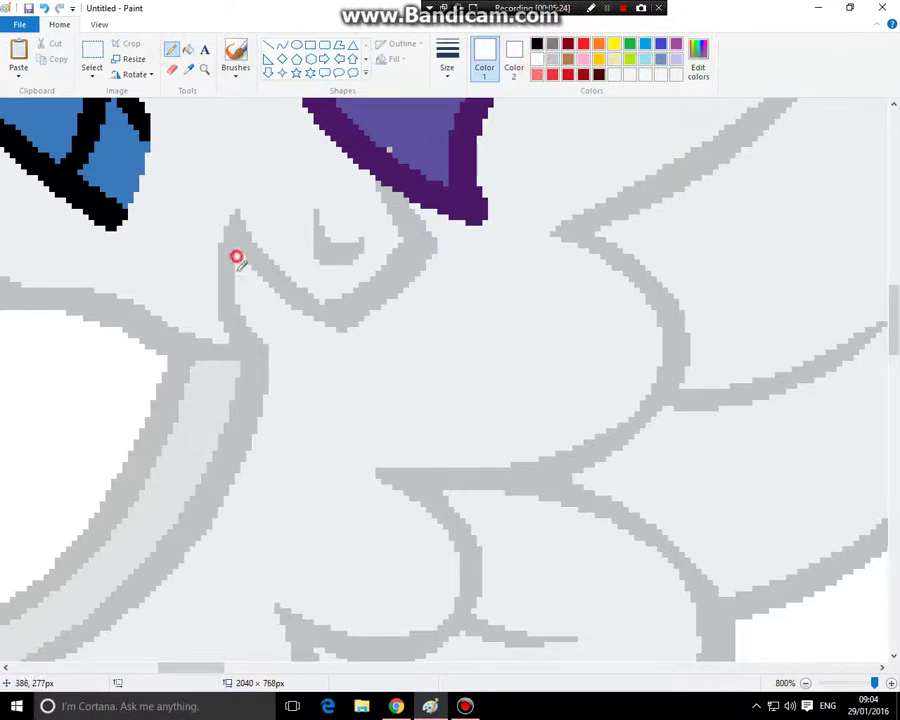
drag(236, 258, 243, 296)
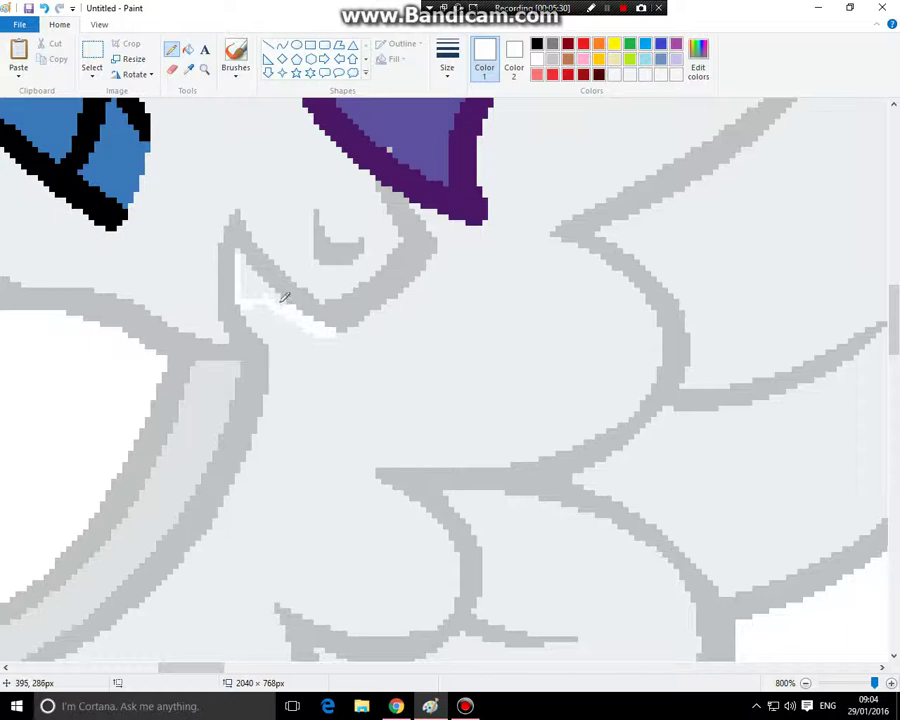
click(188, 49)
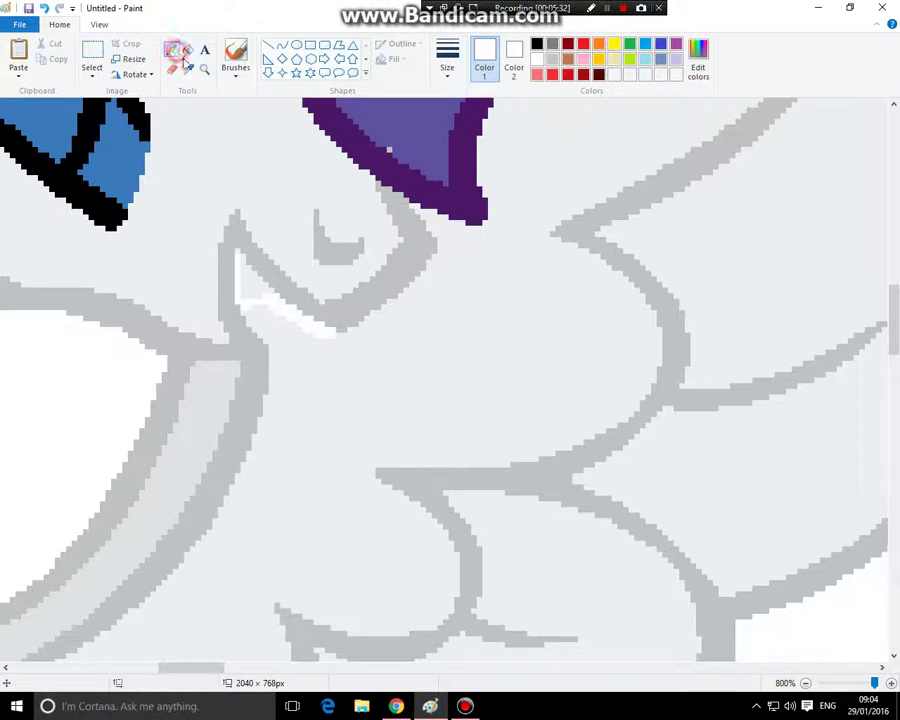
click(250, 292)
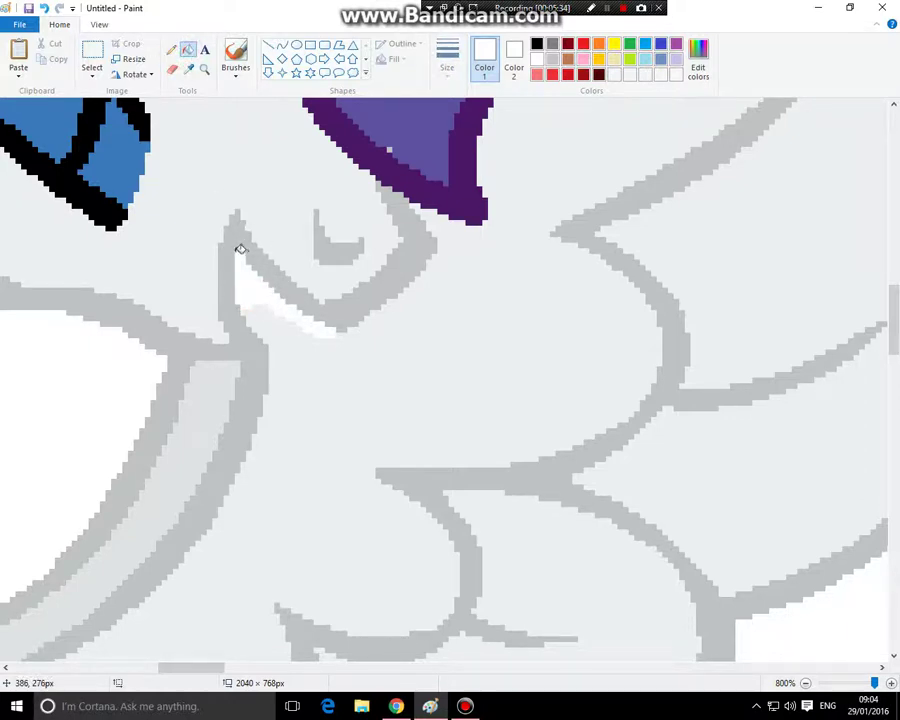
click(239, 248)
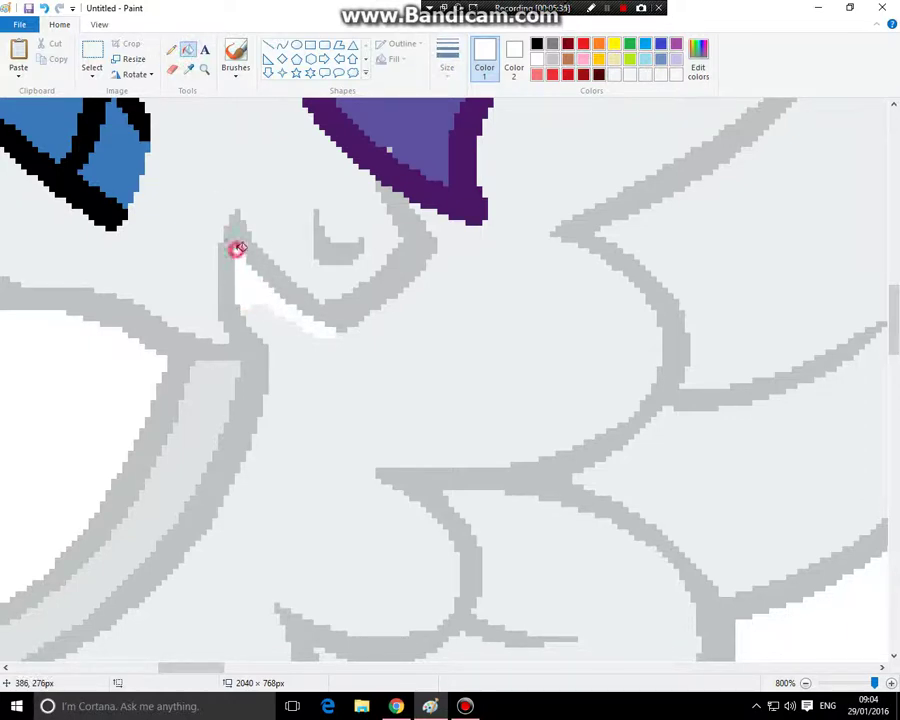
click(44, 9)
click(50, 10)
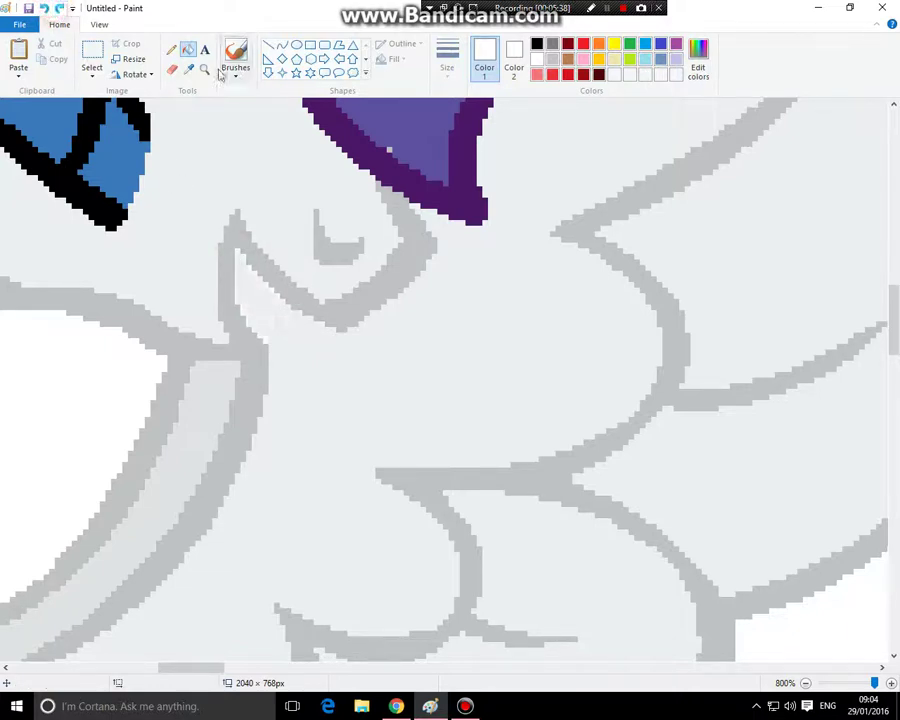
Try to pencil a pointed white fang shape below the muzzle and fill it and the mouth white.
click(204, 68)
click(171, 50)
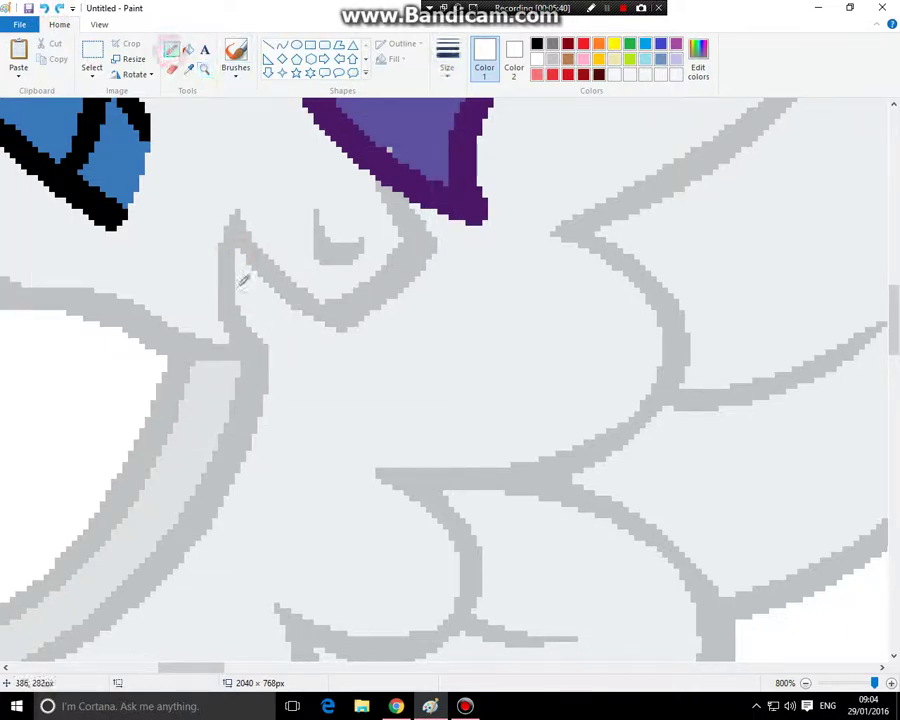
click(333, 334)
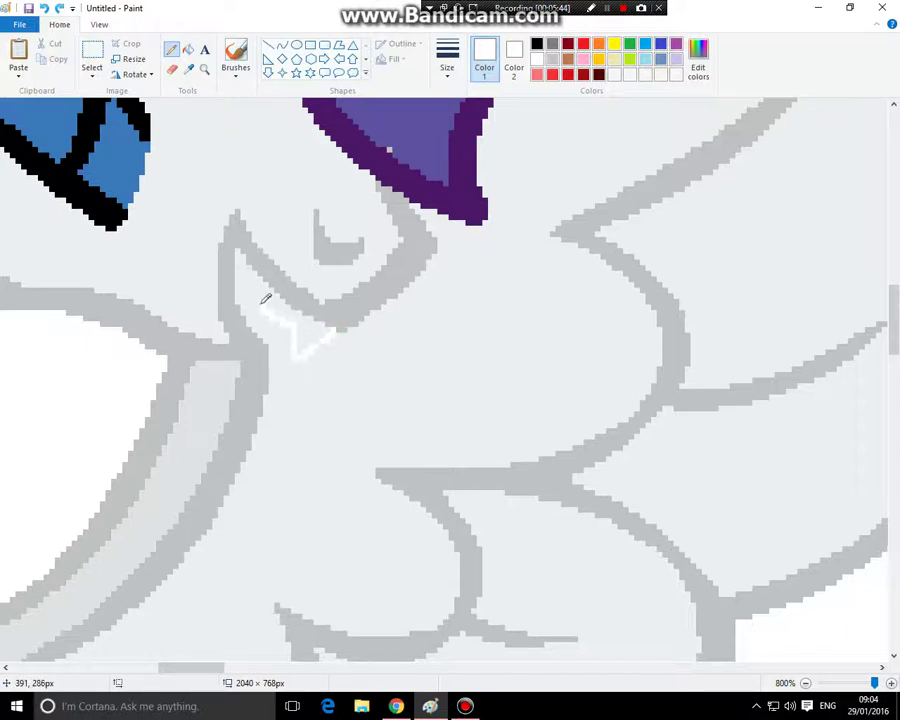
click(190, 50)
click(251, 281)
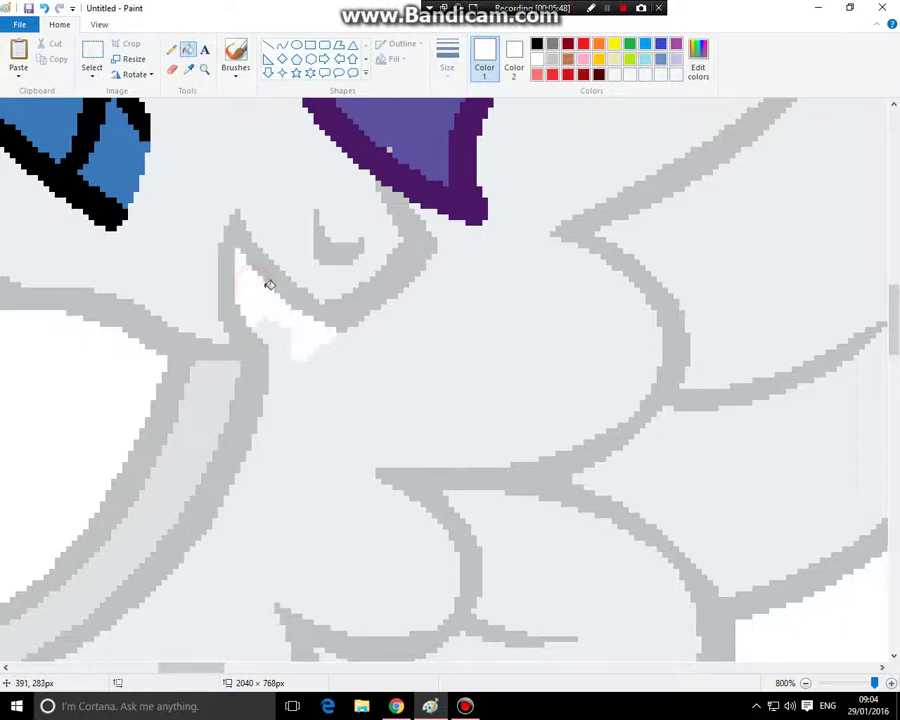
Check the white fang against the whole head, and undo its fill and outline.
click(205, 70)
right_click(212, 200)
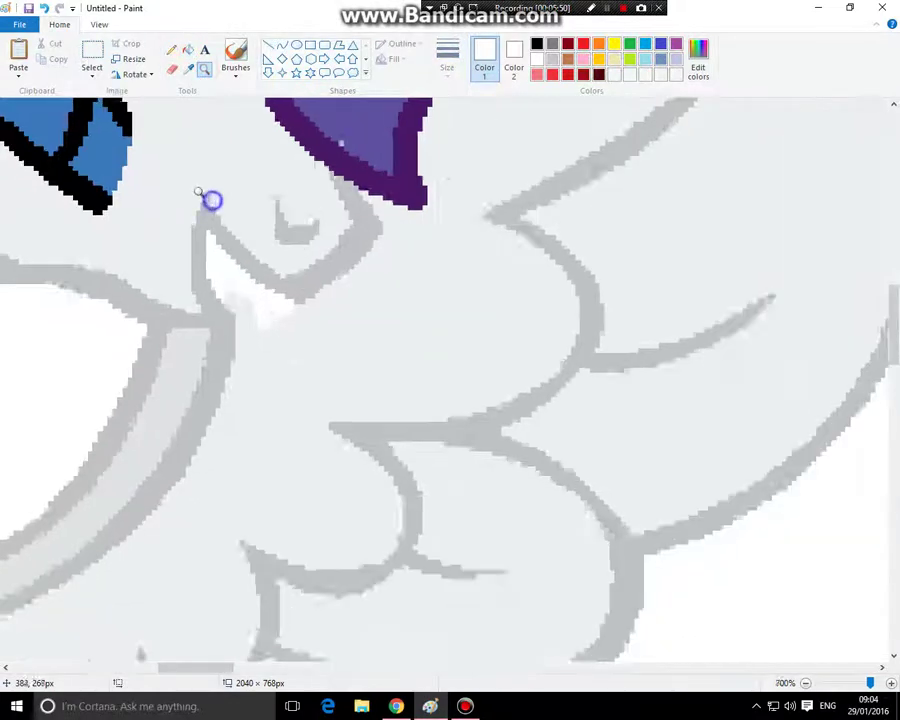
right_click(200, 196)
right_click(176, 191)
right_click(150, 186)
right_click(125, 181)
right_click(118, 181)
right_click(113, 182)
click(105, 255)
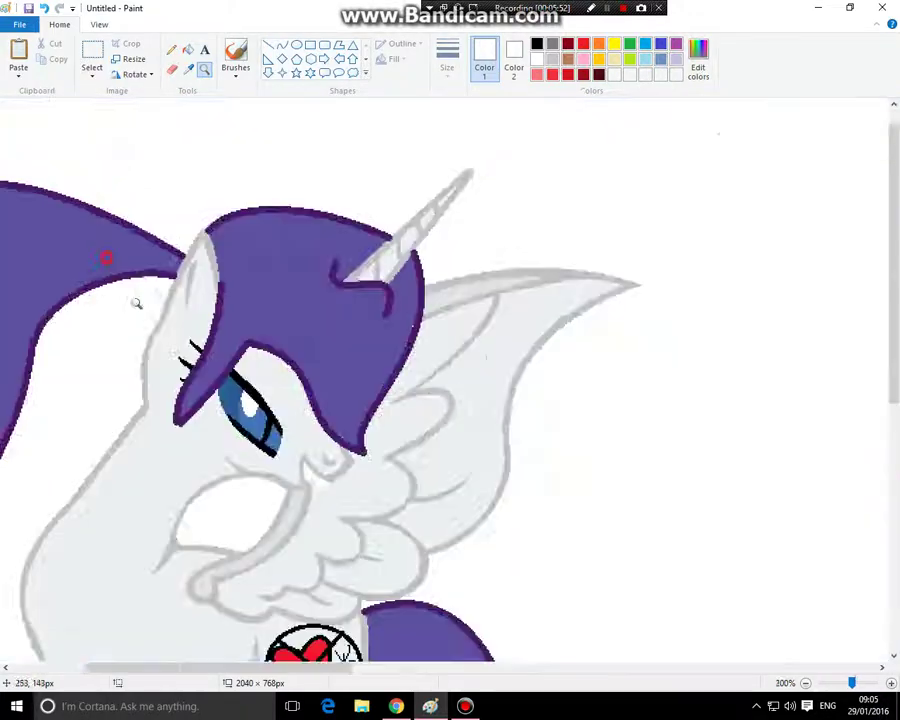
click(165, 334)
click(411, 371)
click(439, 374)
click(235, 313)
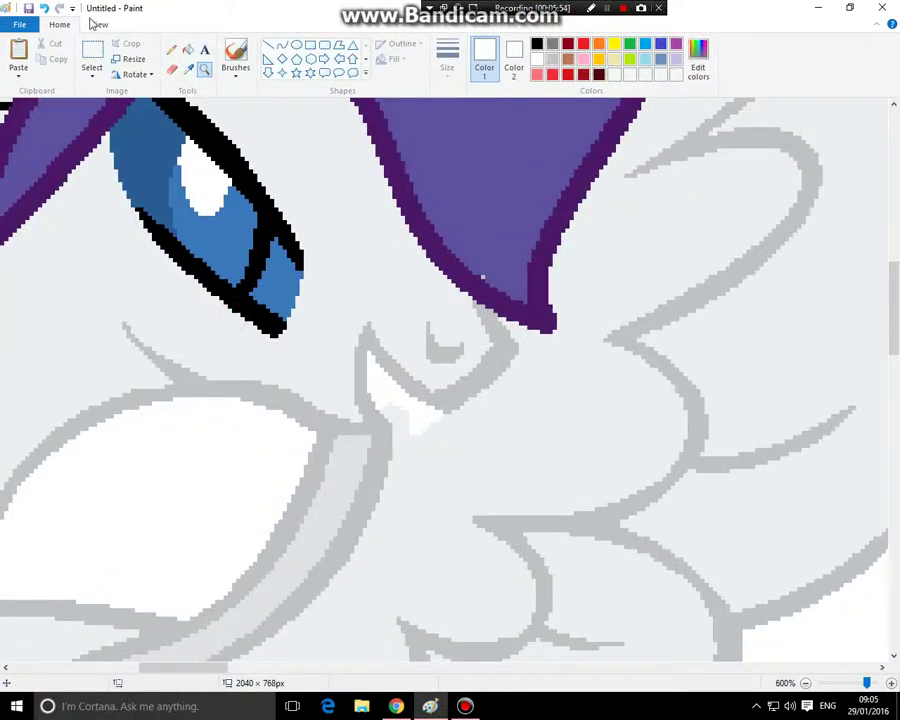
click(43, 9)
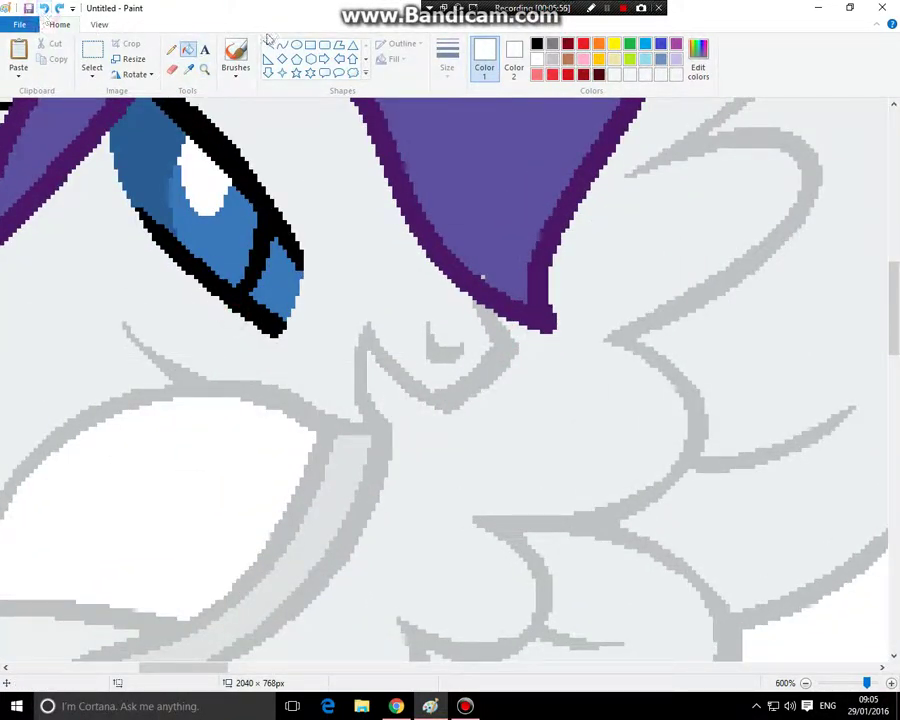
Pencil a dark red line closing the mouth's open edge and fill the mouth dark red.
click(567, 43)
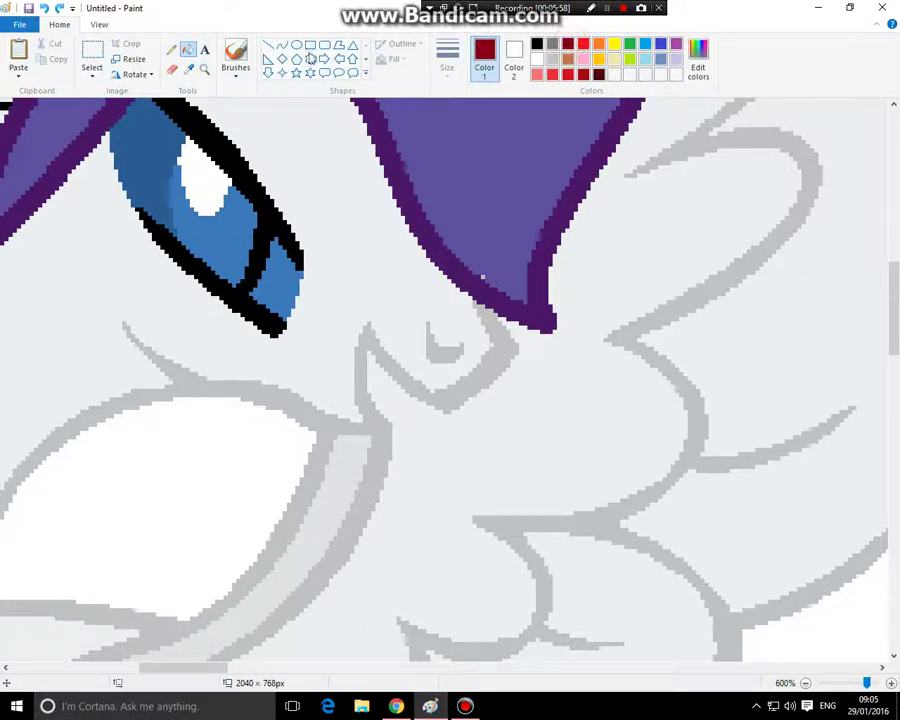
click(171, 49)
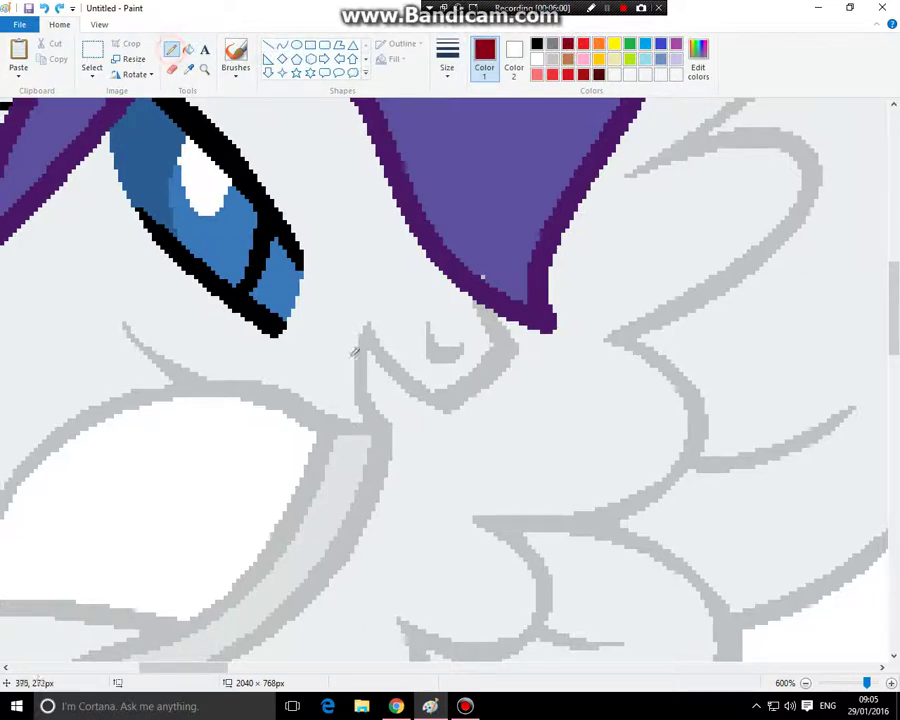
drag(381, 411, 397, 389)
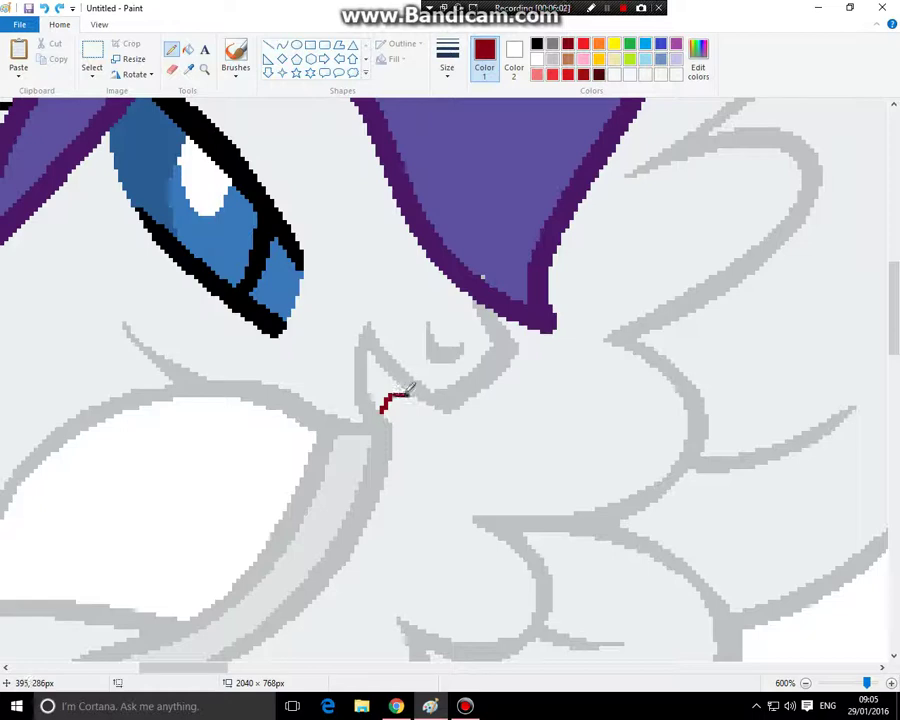
click(188, 49)
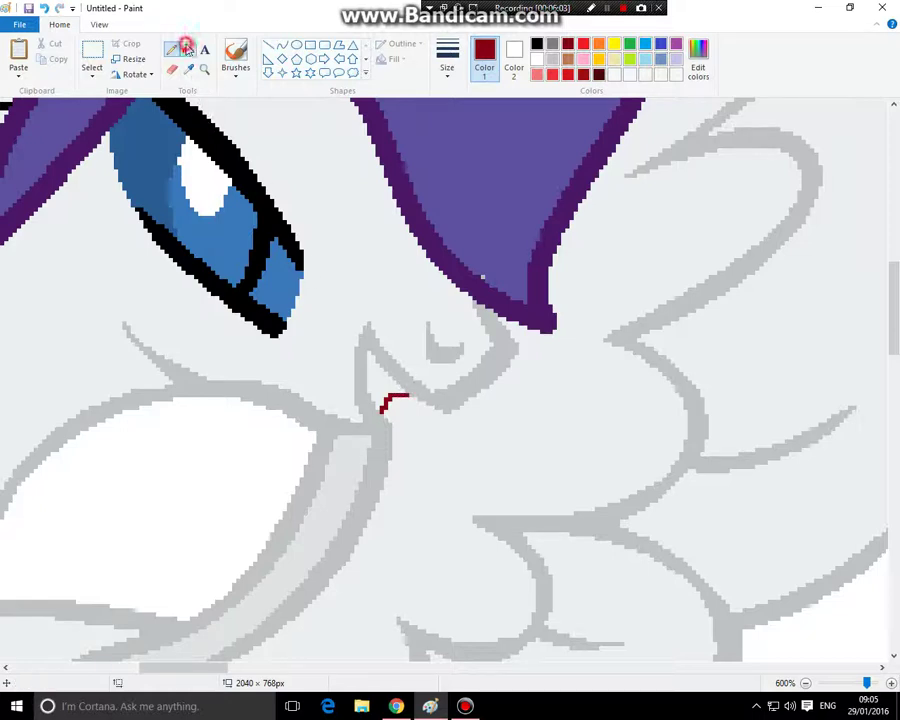
click(396, 380)
Pencil an orange tongue along the lower inner edge of the dark red mouth.
click(172, 49)
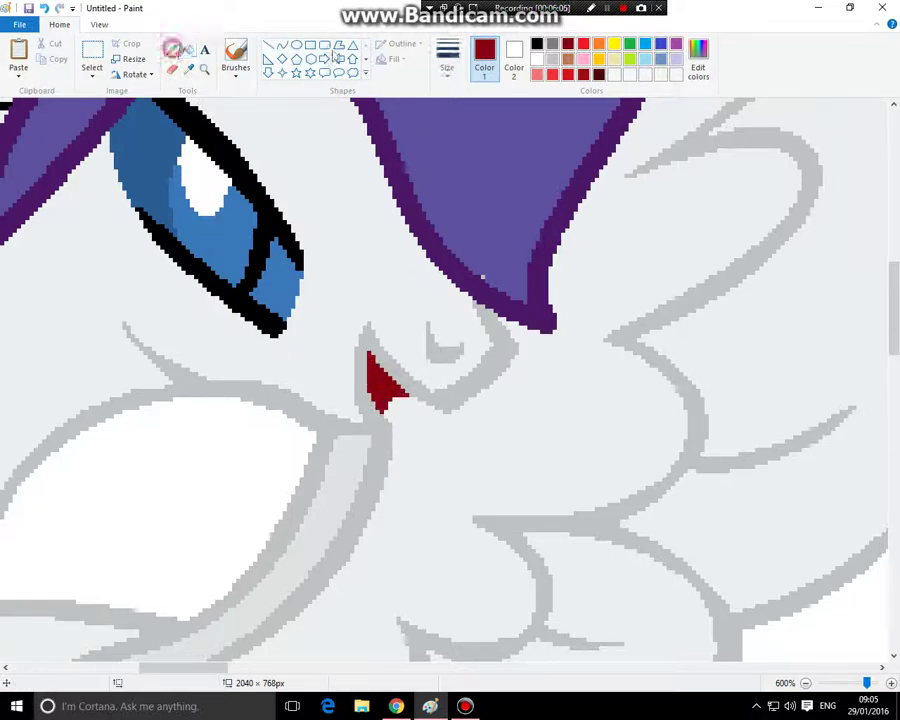
click(600, 45)
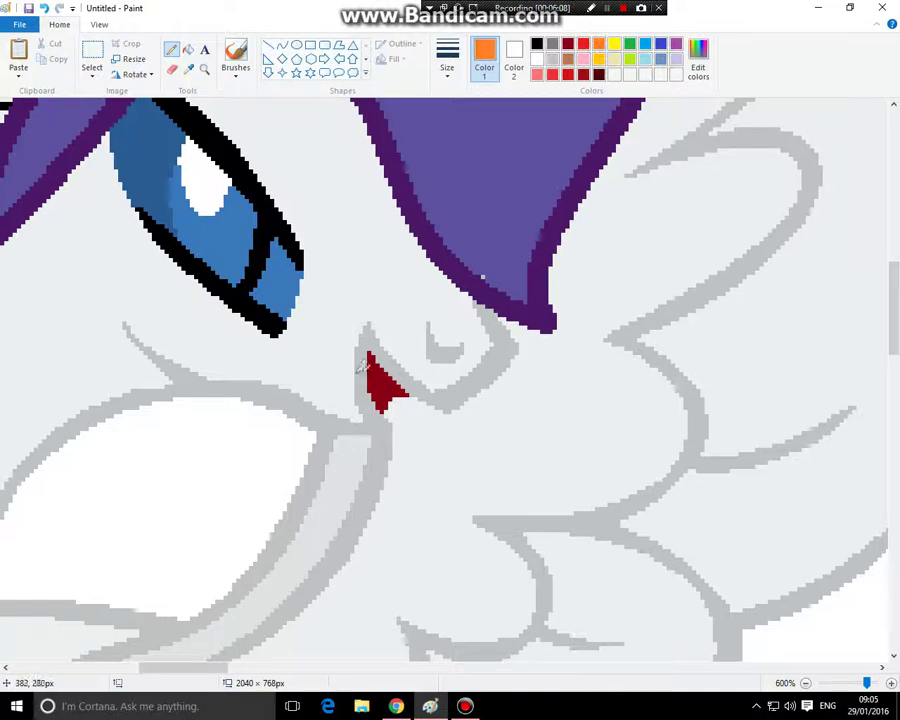
drag(374, 363, 382, 396)
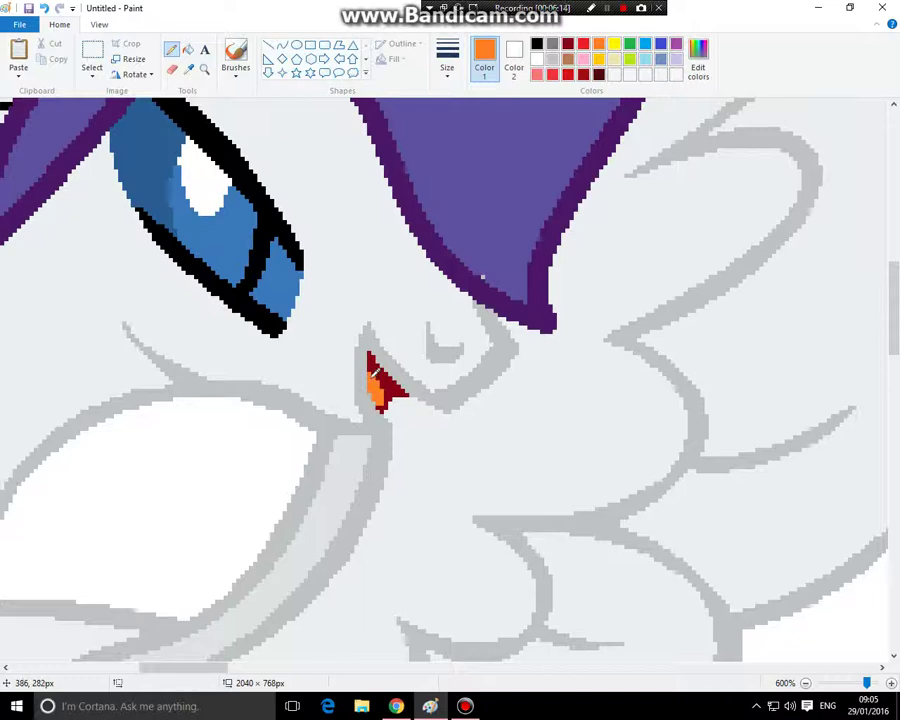
Draw black curves along the eye's open front and rear edges to close its outline.
scroll(280, 327, up, 3)
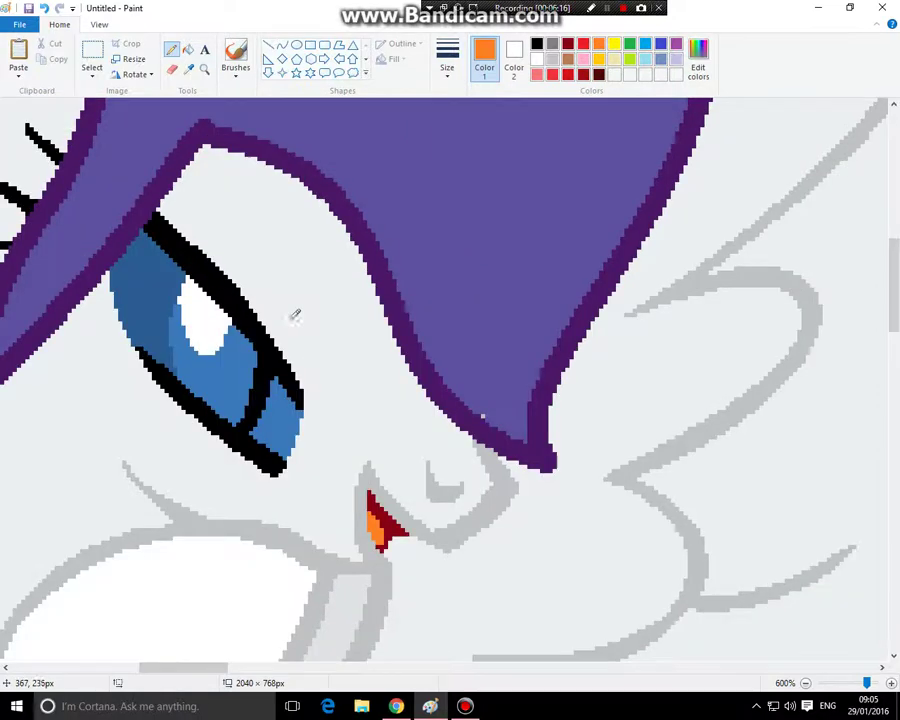
click(282, 45)
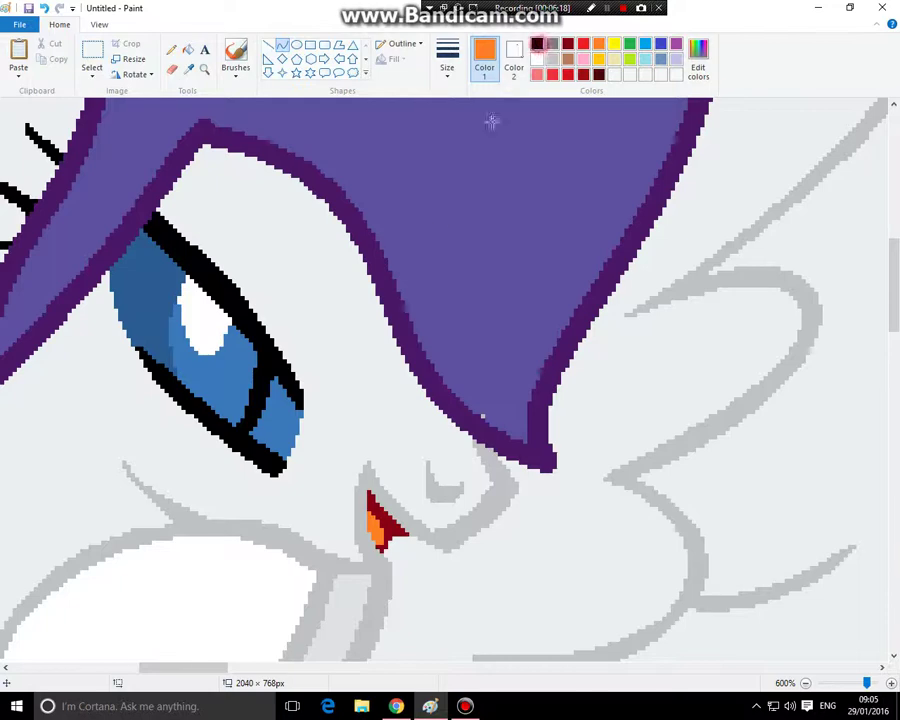
click(536, 43)
drag(298, 395, 282, 459)
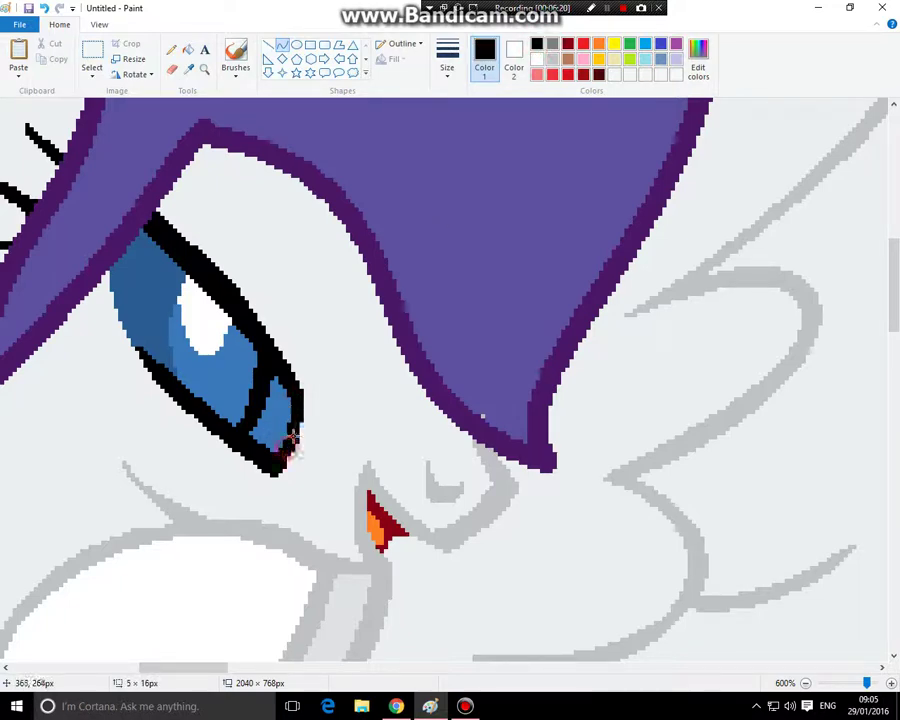
drag(143, 357, 106, 278)
click(243, 318)
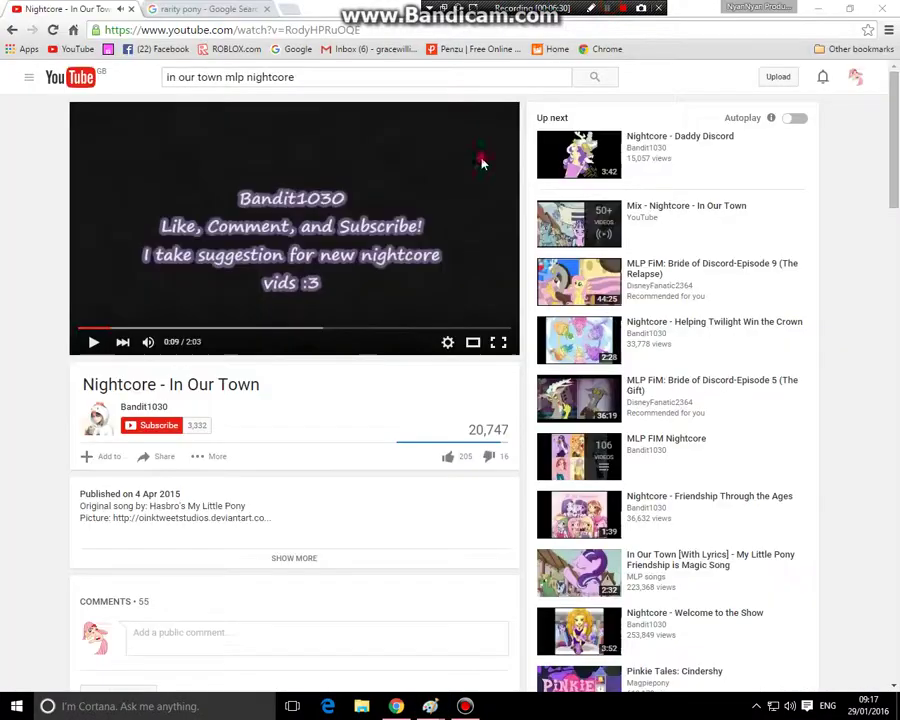
Switch to Paint, view the finished pony drawing, and open the Heart Red Star picture at 100% zoom.
mouse_move(430, 704)
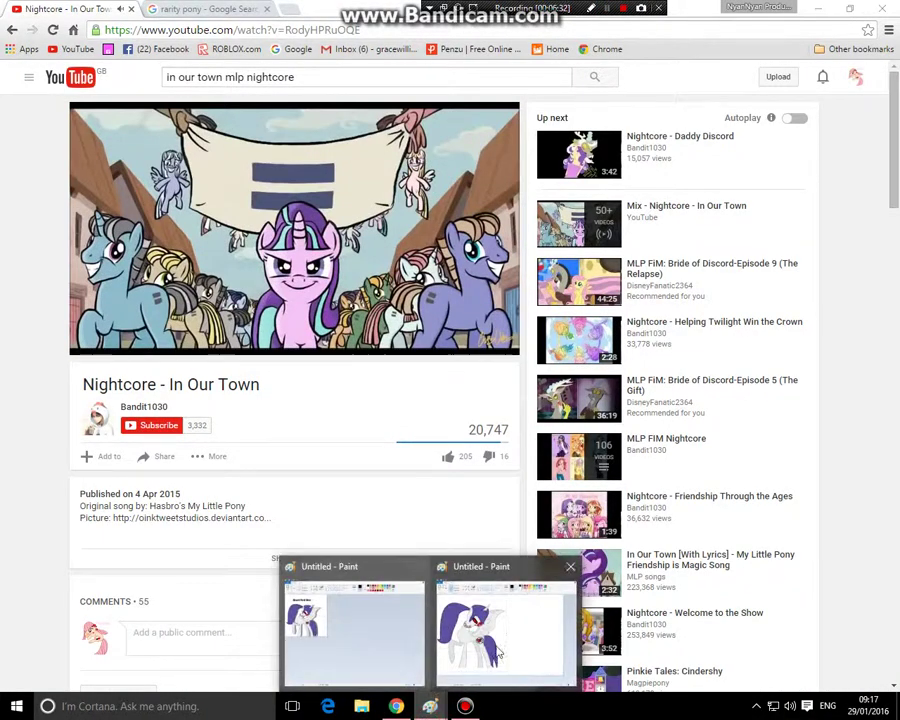
click(505, 651)
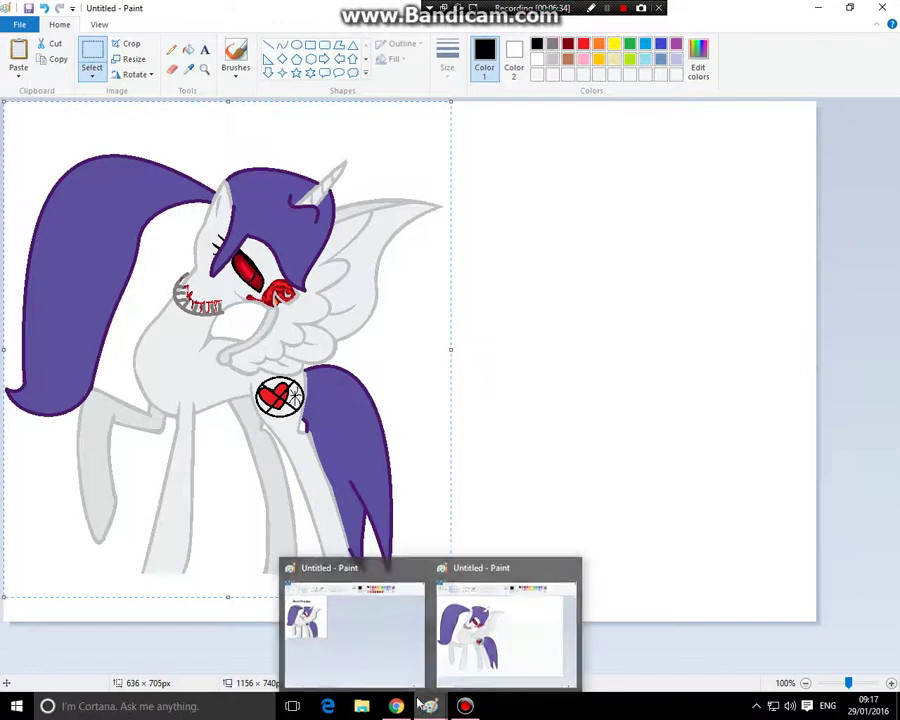
click(372, 643)
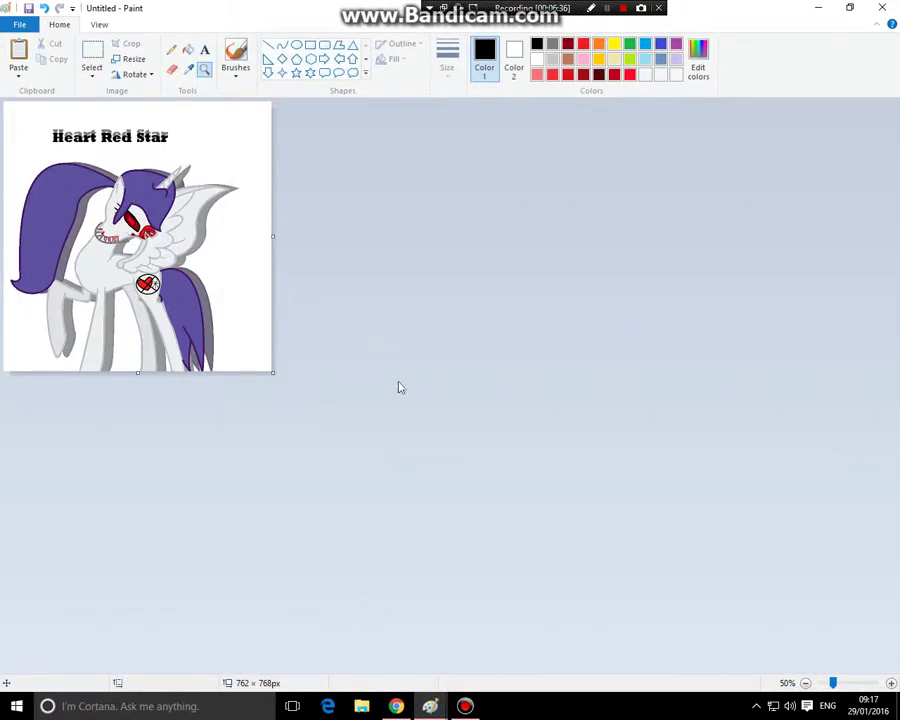
click(196, 128)
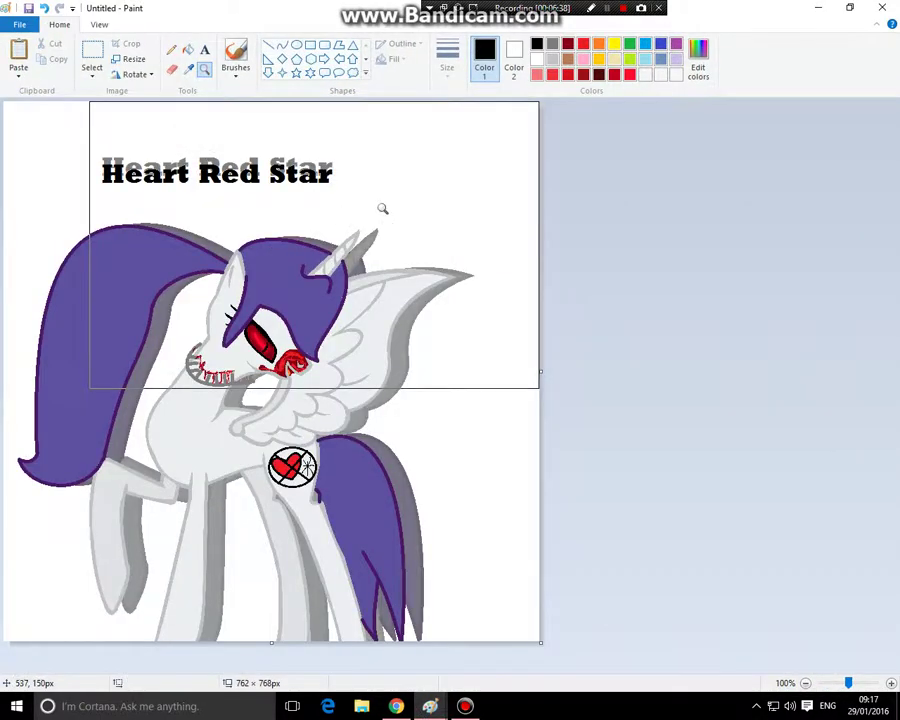